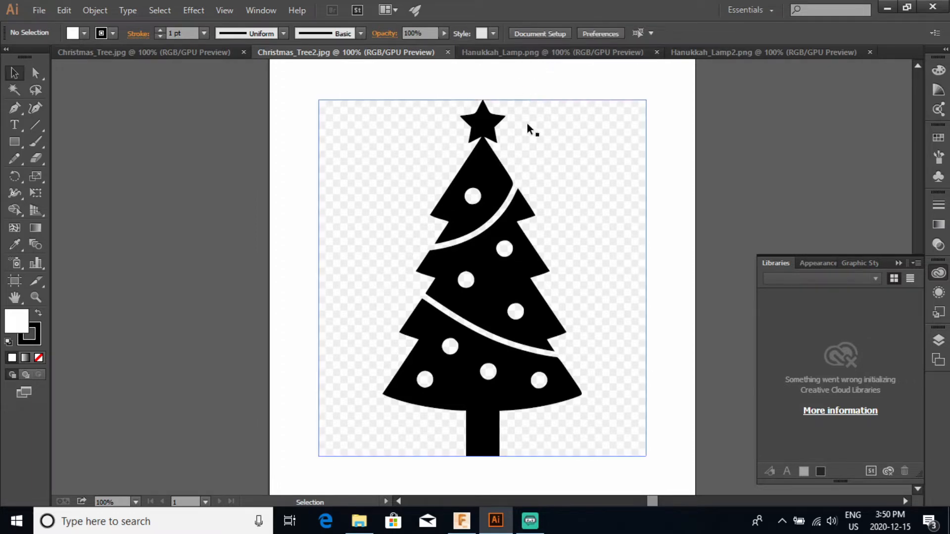
Look over the Hanukkah_Lamp.png and Hanukkah_Lamp2.png artwork and return to the Christmas_Tree2.jpg document.
click(552, 52)
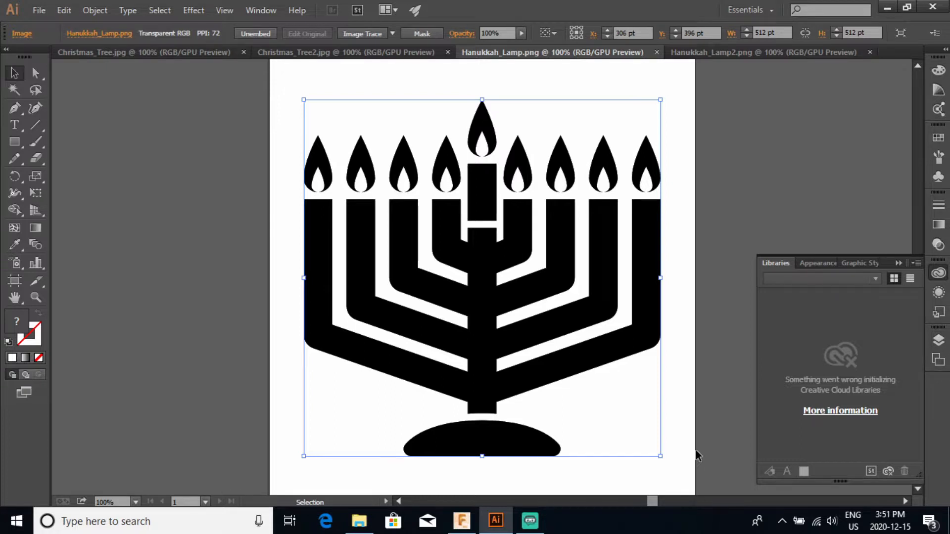
click(772, 55)
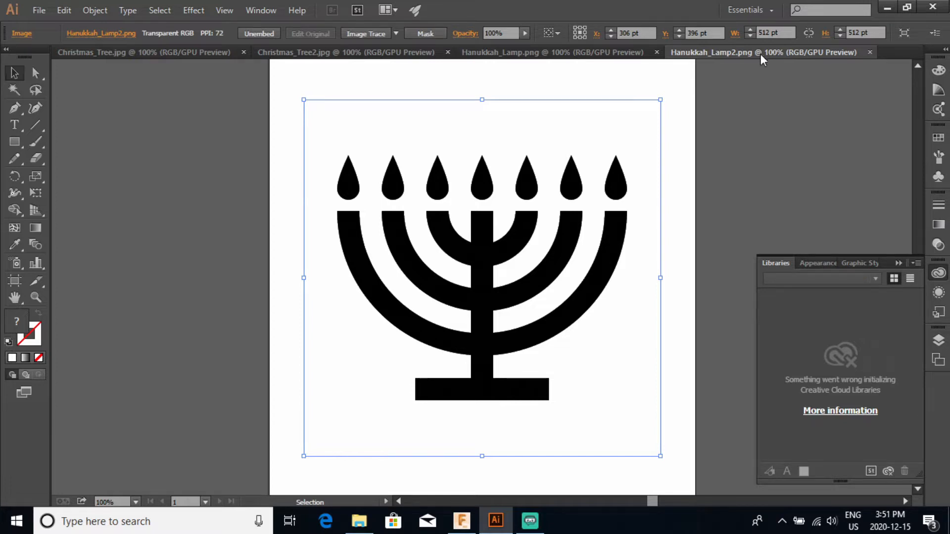
click(316, 53)
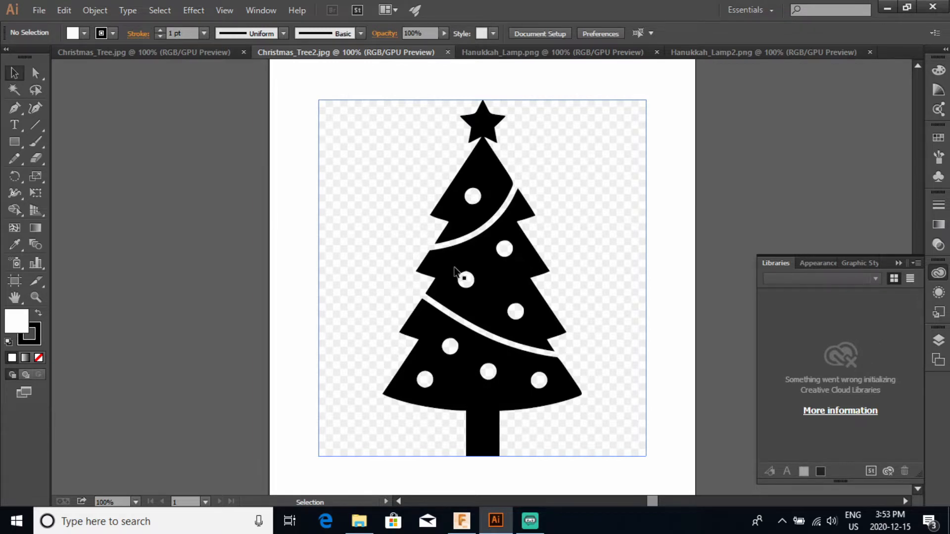
Convert the Christmas tree image to vector paths with Image Trace, using Make and Expand.
click(345, 205)
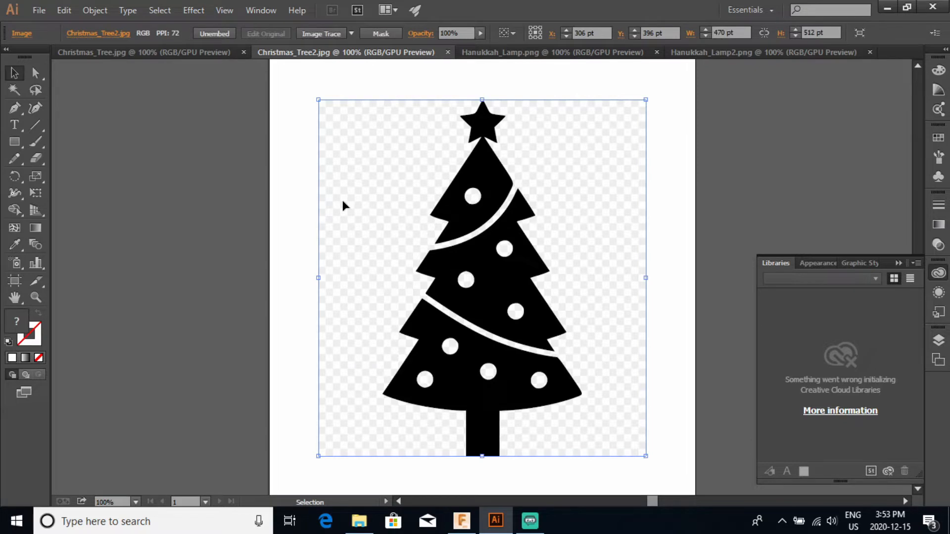
click(102, 7)
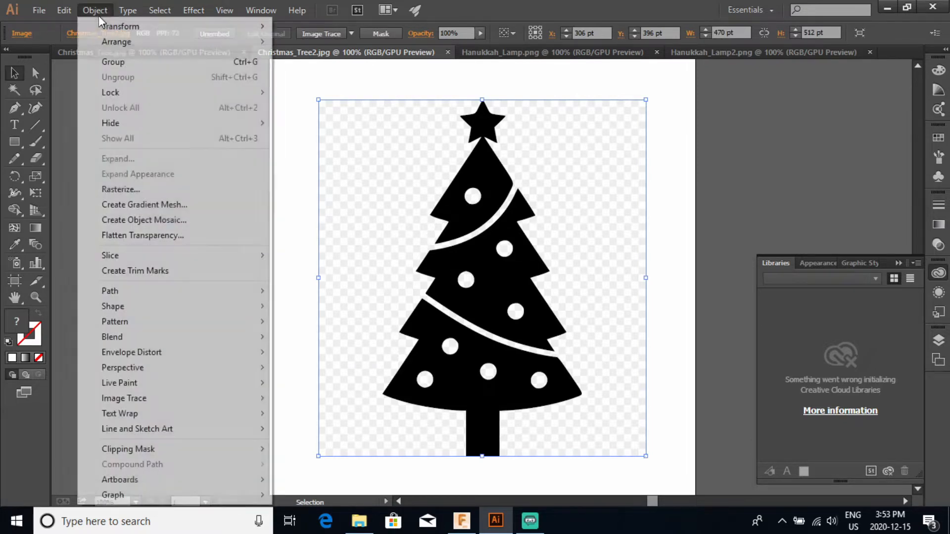
mouse_move(142, 406)
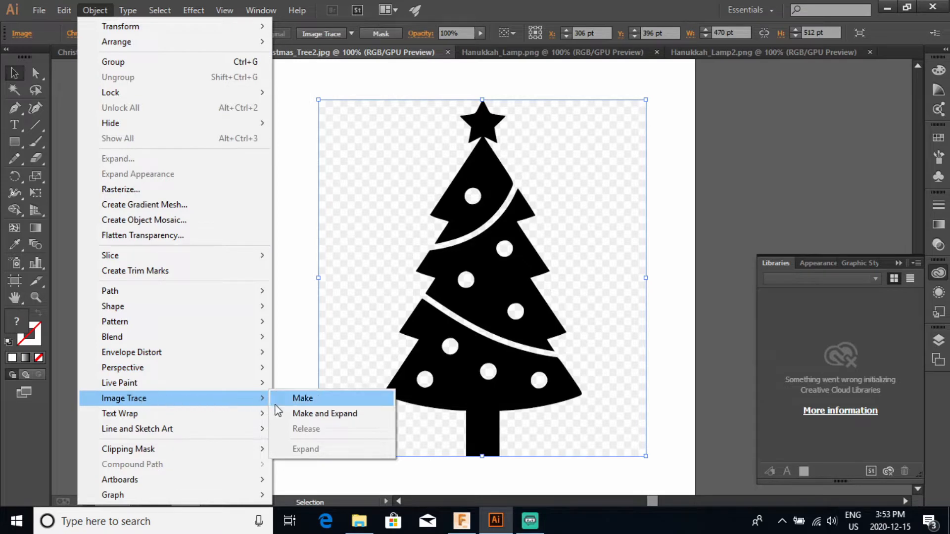
click(329, 419)
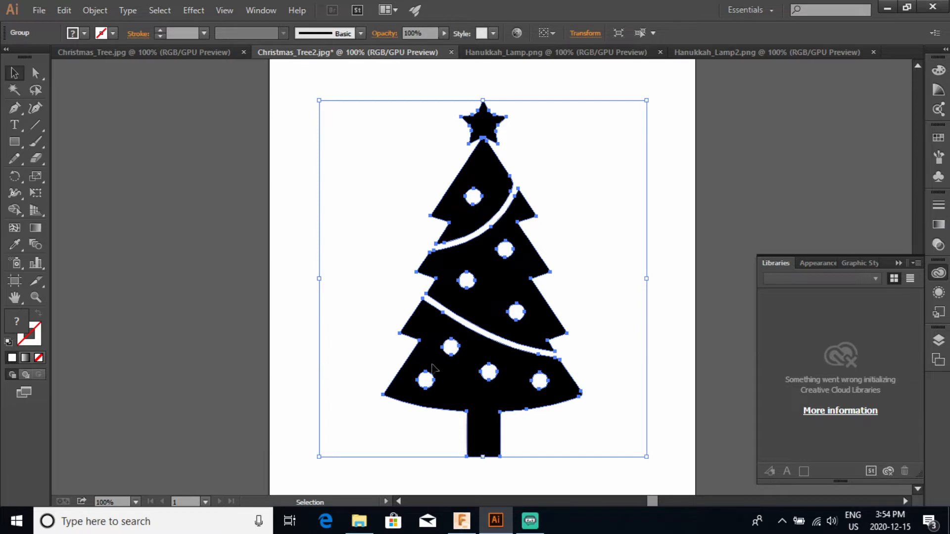
Crop the artboard's upper edge down to the top of the traced tree's bounding box with the Artboard tool.
scroll(515, 384, up, 3)
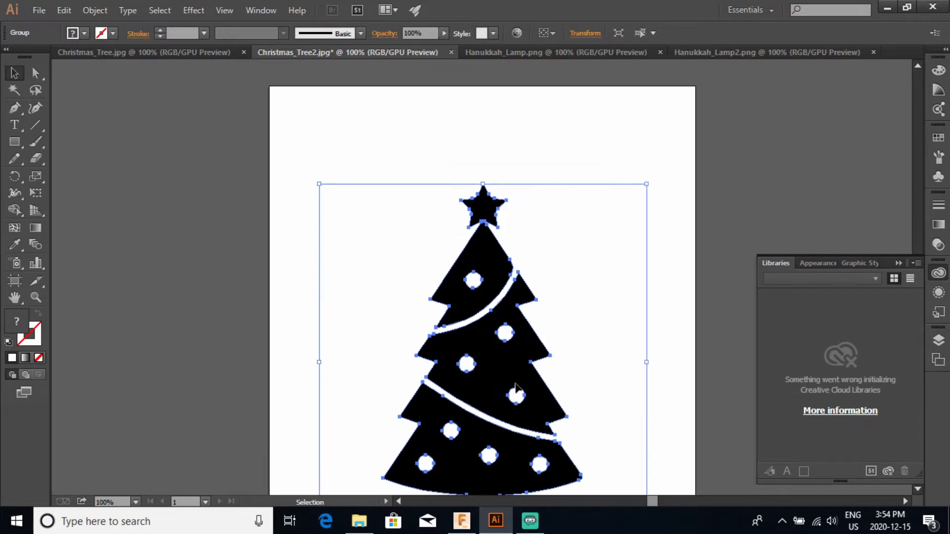
scroll(515, 386, down, 1)
scroll(515, 386, down, 2)
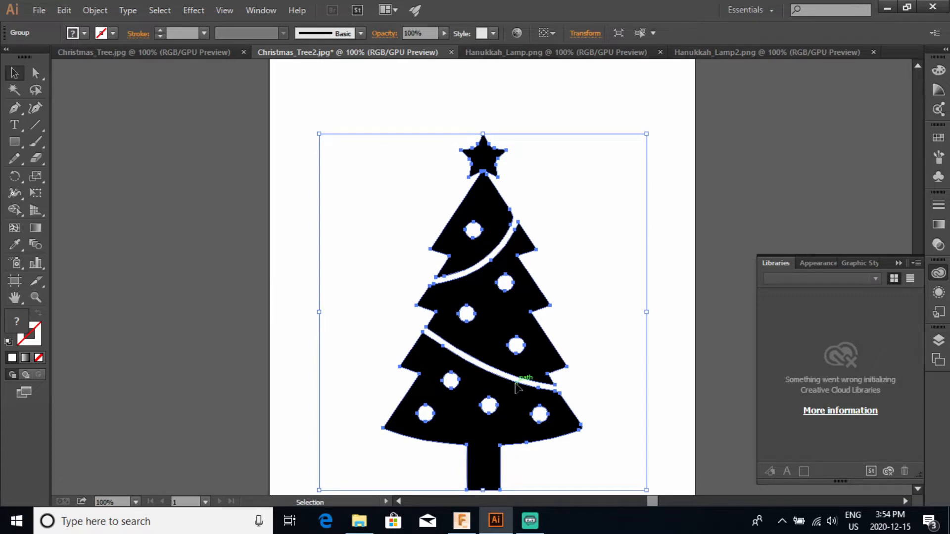
scroll(539, 297, down, 1)
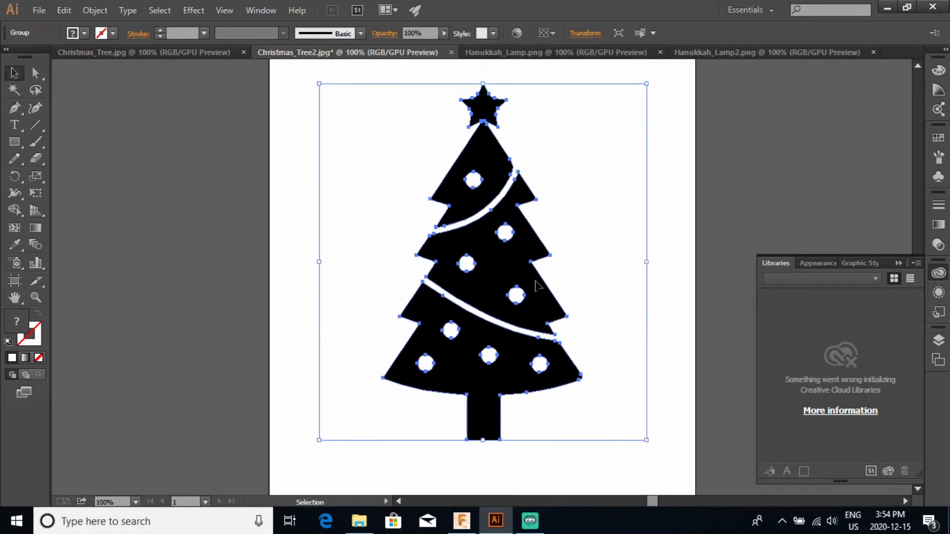
scroll(537, 286, down, 1)
scroll(537, 286, up, 3)
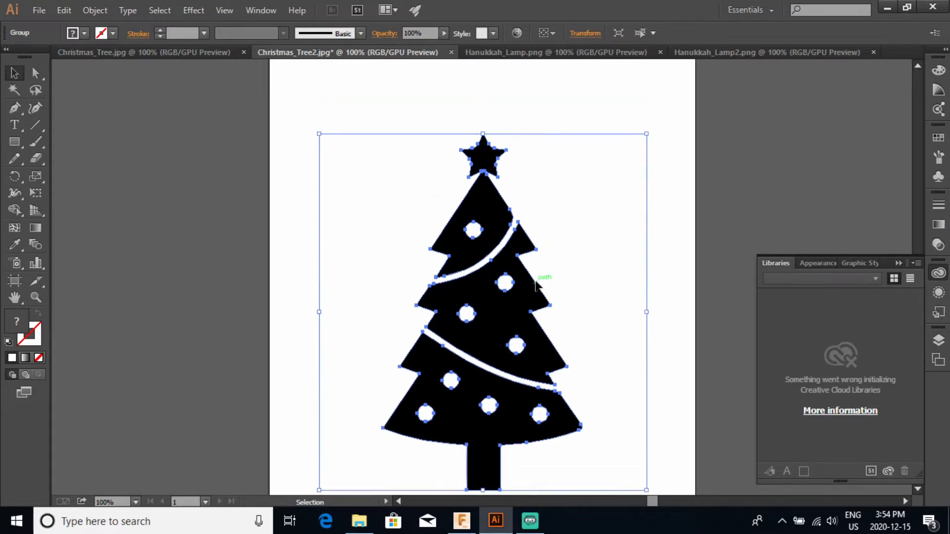
scroll(531, 284, up, 1)
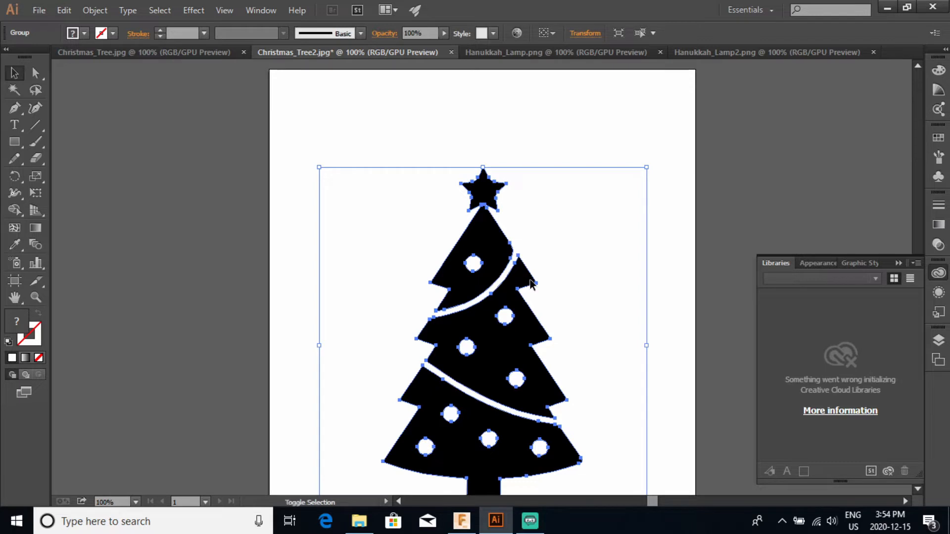
key(shift+o)
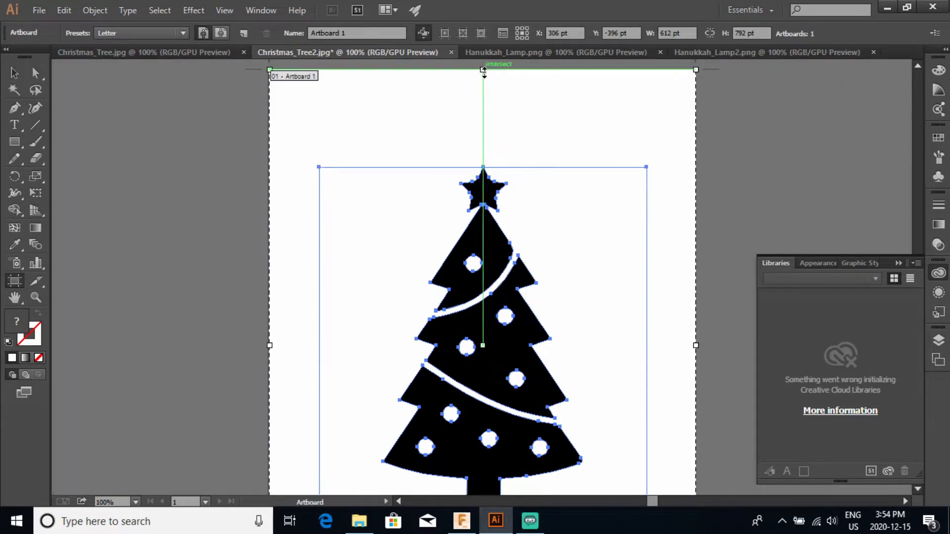
drag(483, 69, 474, 168)
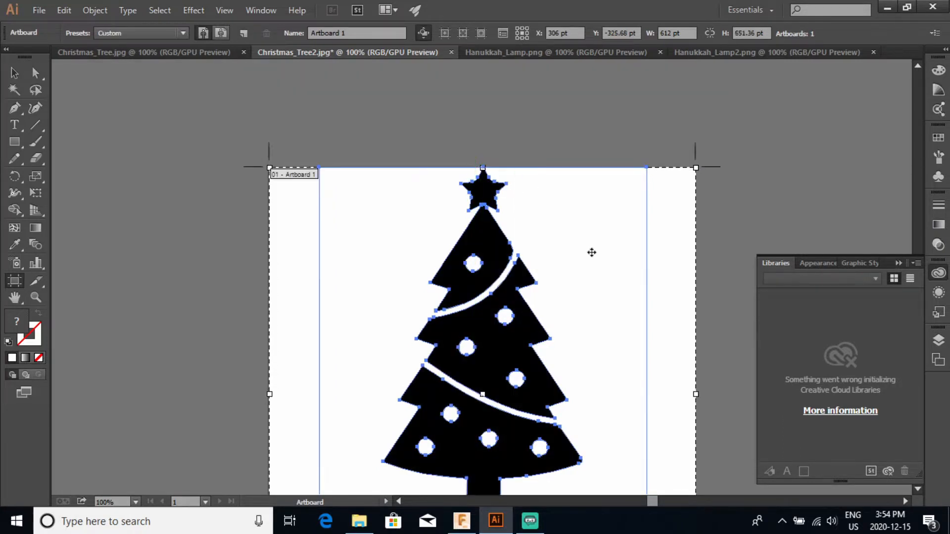
Pull in the artboard's remaining three edges to the tree's bounding box, making it 470 pt wide and 512.36 pt high.
scroll(634, 318, down, 1)
scroll(634, 319, down, 5)
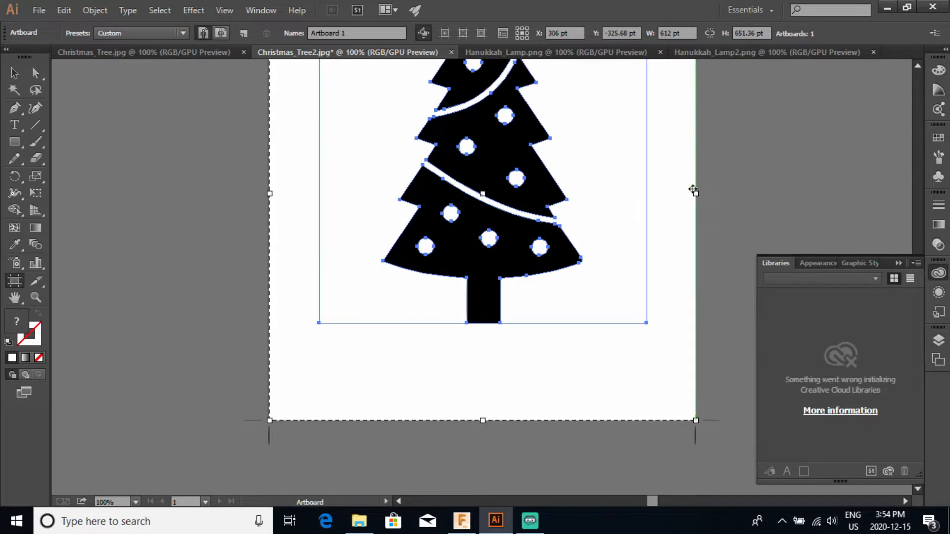
drag(698, 196, 699, 192)
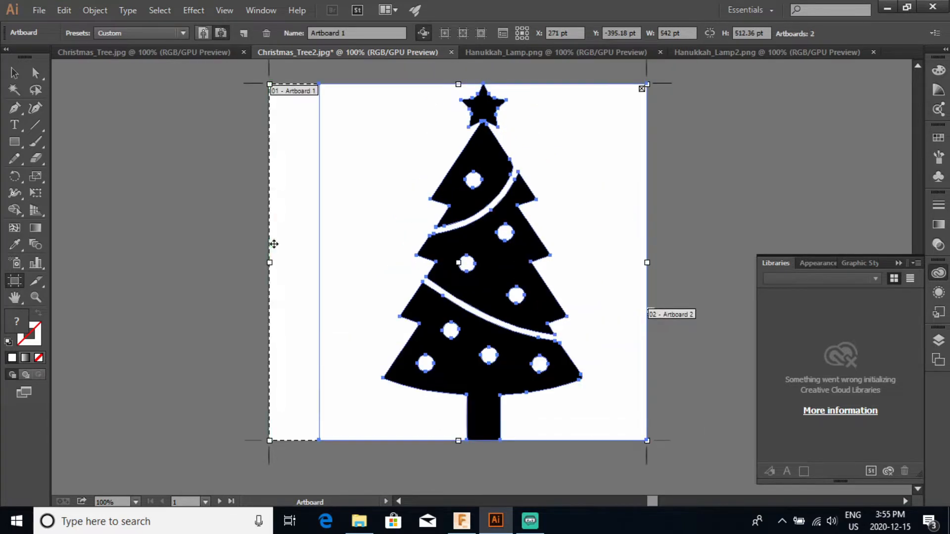
drag(270, 260, 319, 245)
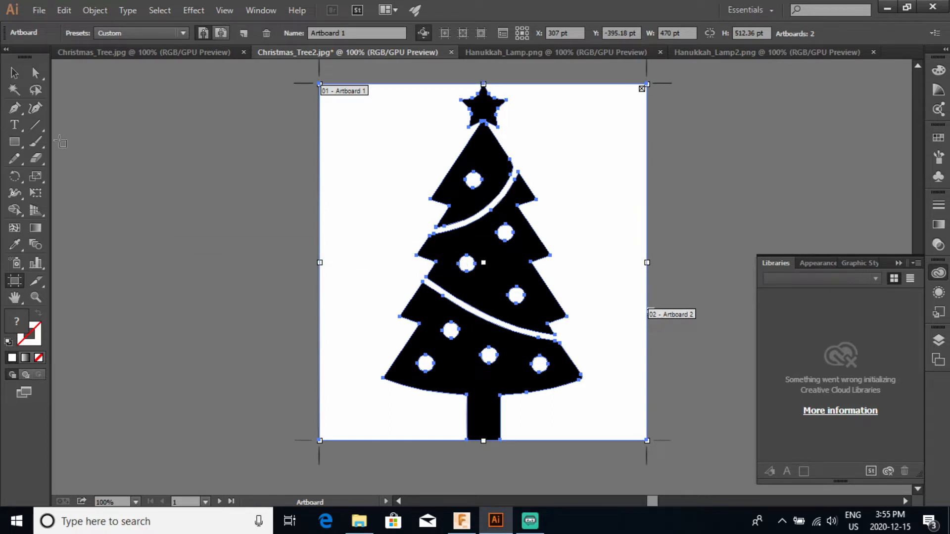
click(14, 72)
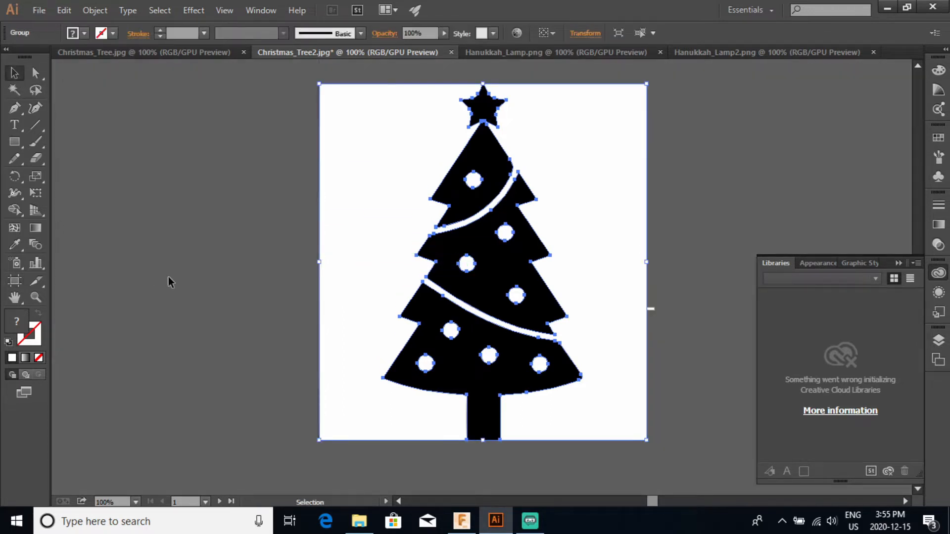
Start a Save As of the tree document and set the file type to SVG.
click(39, 10)
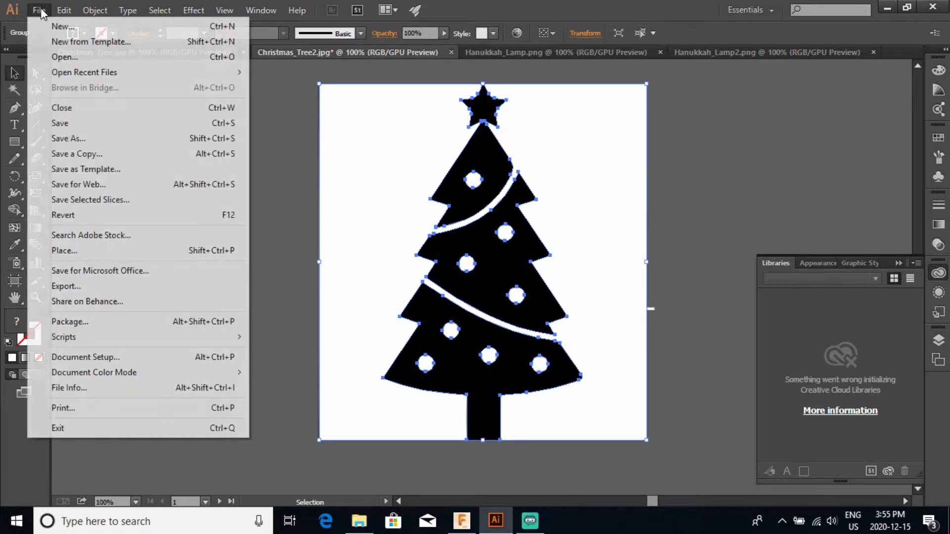
click(76, 140)
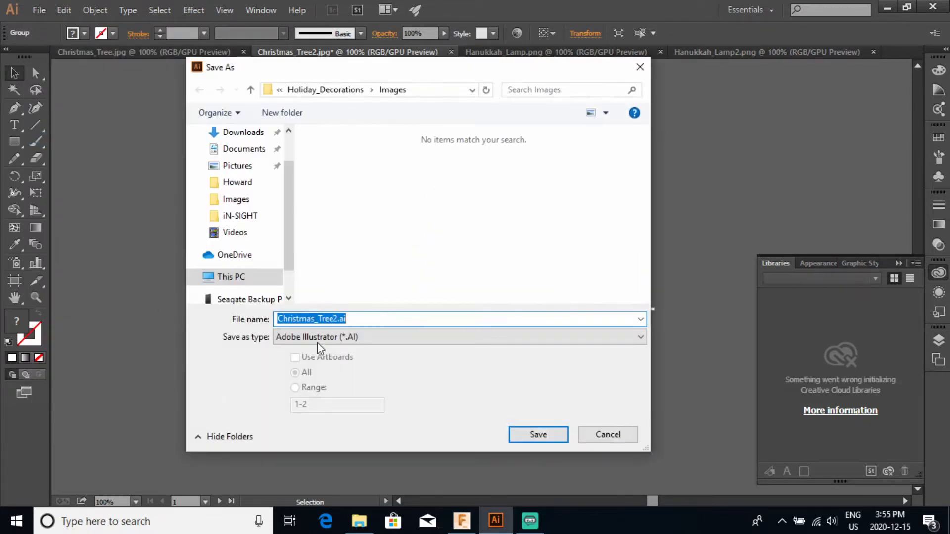
click(380, 342)
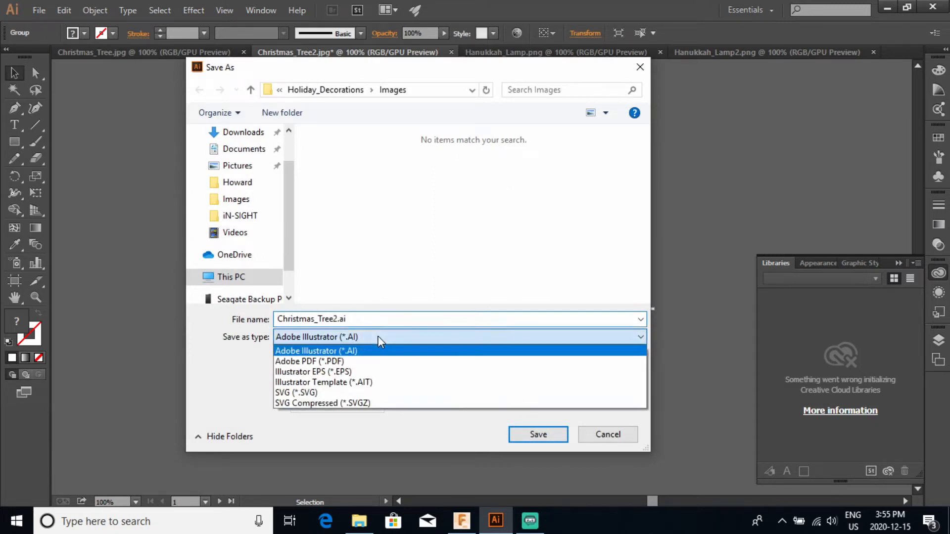
click(305, 392)
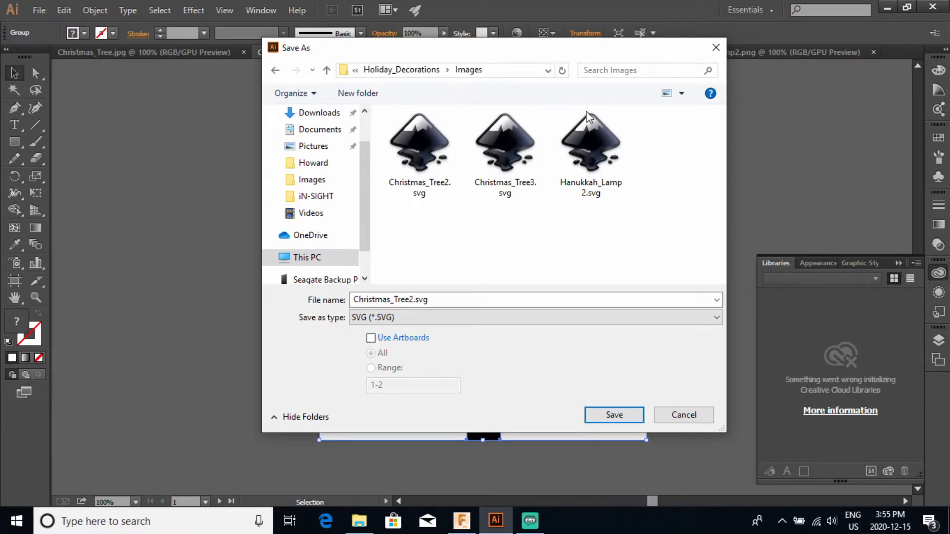
Set the name of the file being saved to Christmas_Tree3.svg.
click(413, 300)
double_click(413, 296)
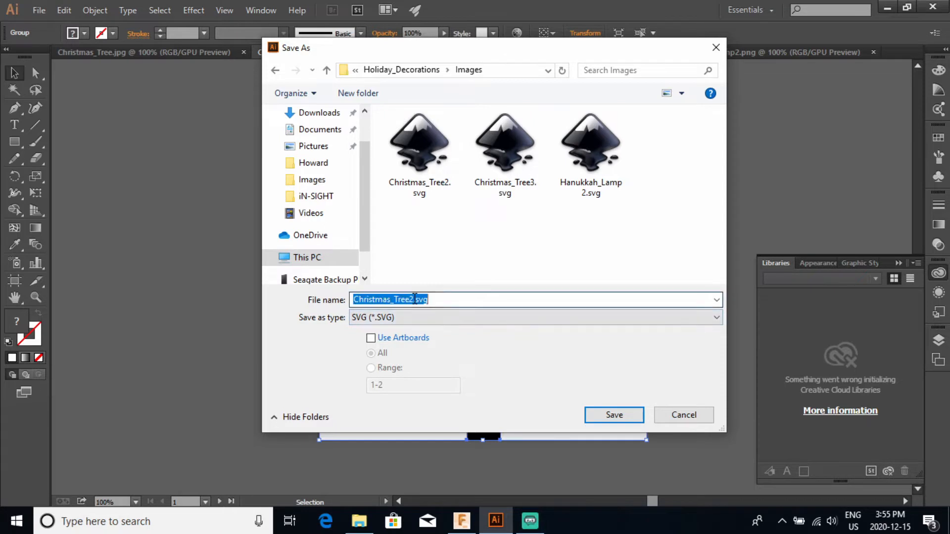
click(413, 296)
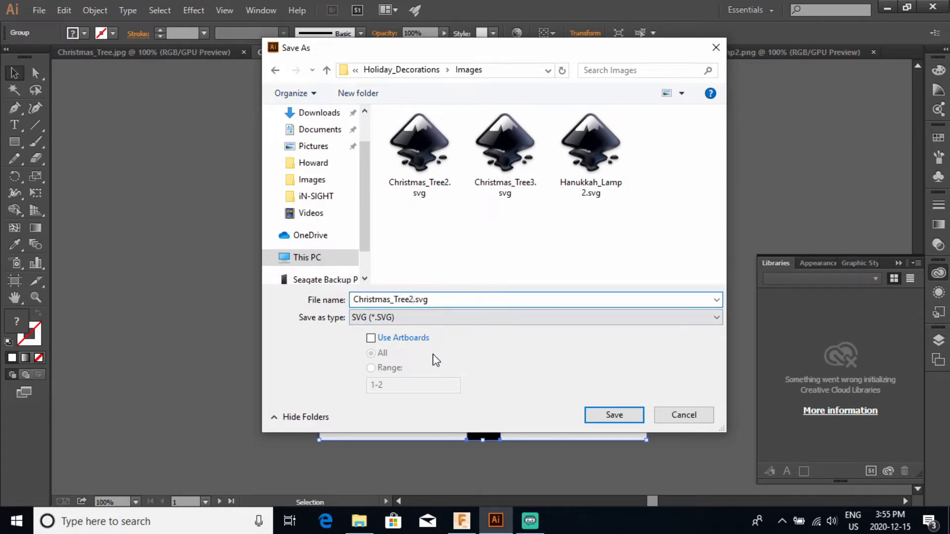
key(BackSpace)
text(3)
Name the file Christmas_Tree4.svg and save it in the Images folder with the SVG 1.1 profile and default SVG options.
double_click(413, 299)
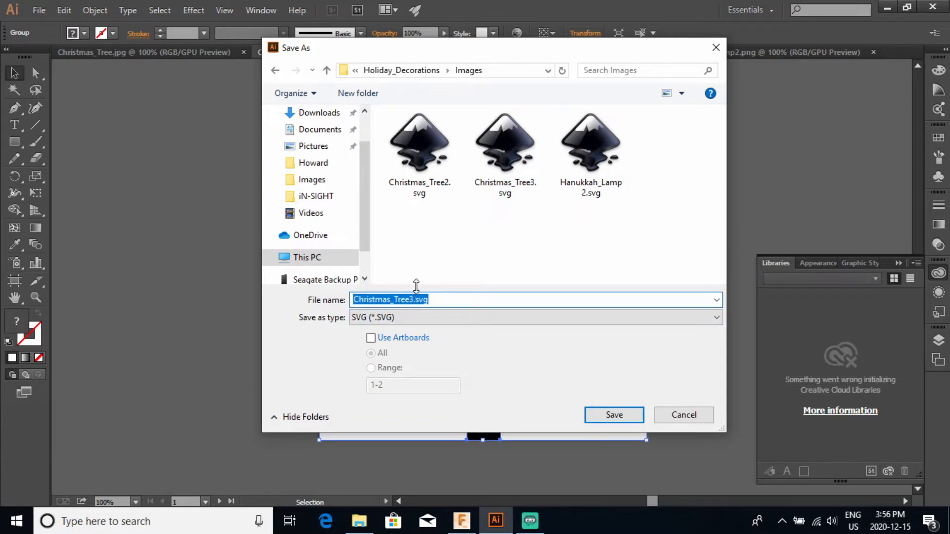
click(414, 299)
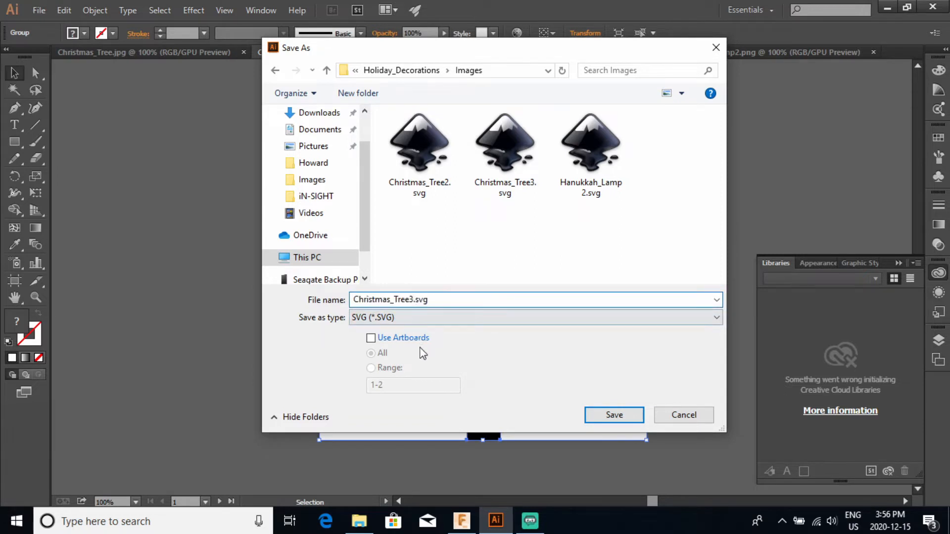
key(BackSpace)
text(4)
click(615, 415)
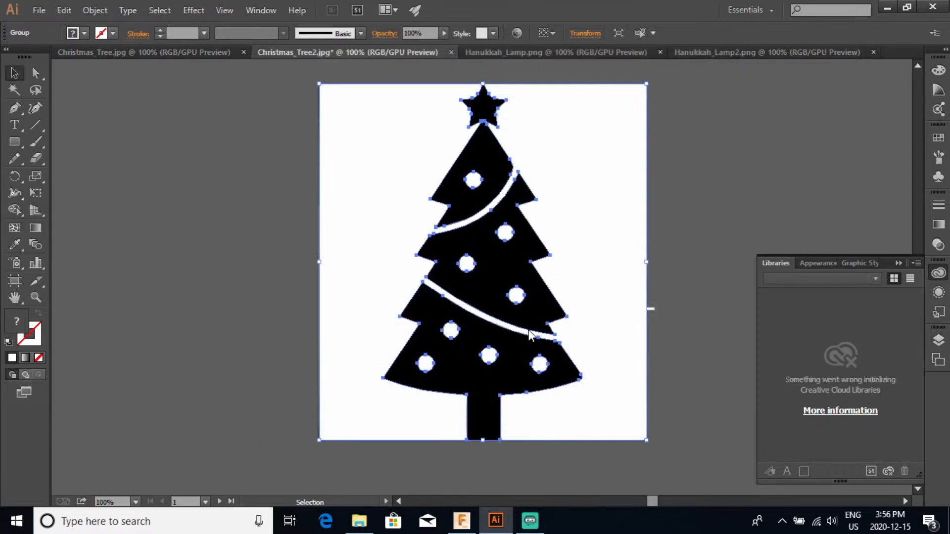
drag(532, 49, 577, 25)
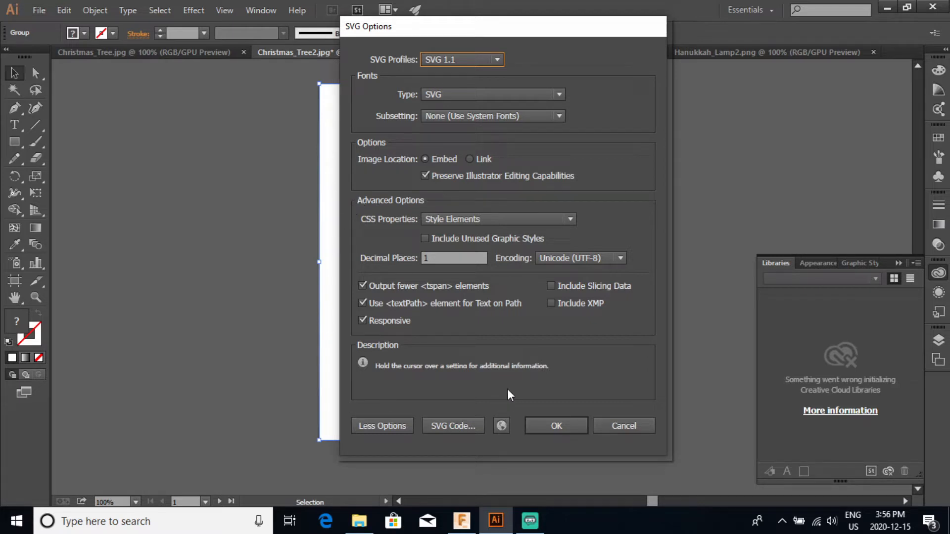
click(556, 426)
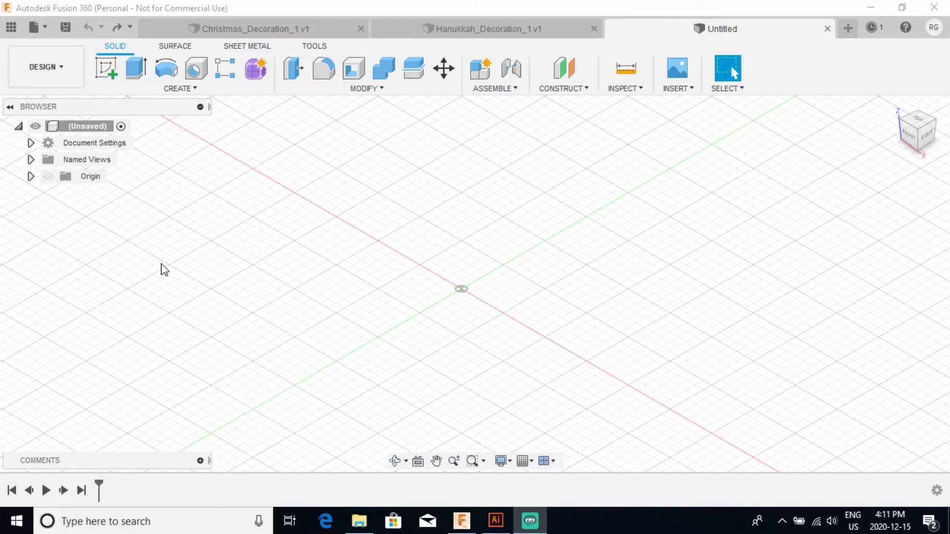
Create a sketch on the horizontal XY plane and draw a 100 mm diameter circle centred on the origin.
click(105, 65)
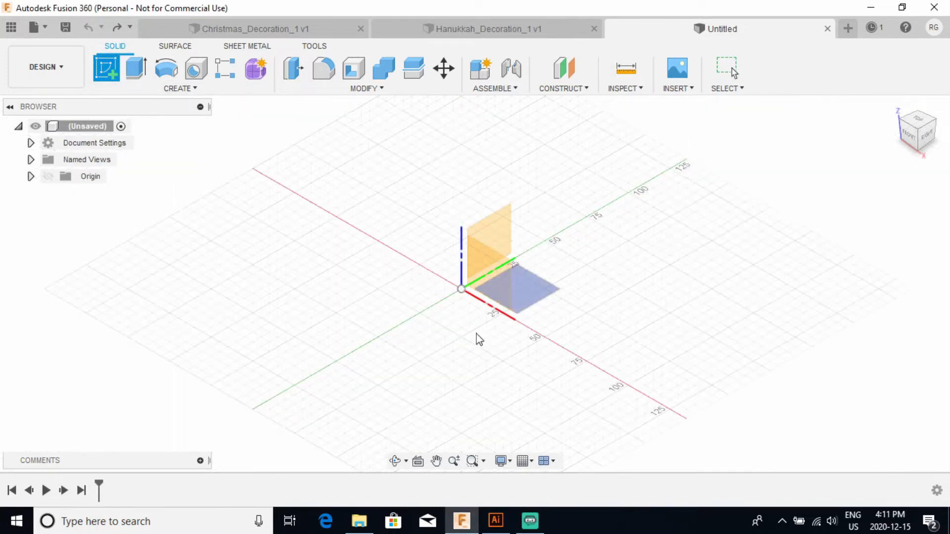
click(517, 295)
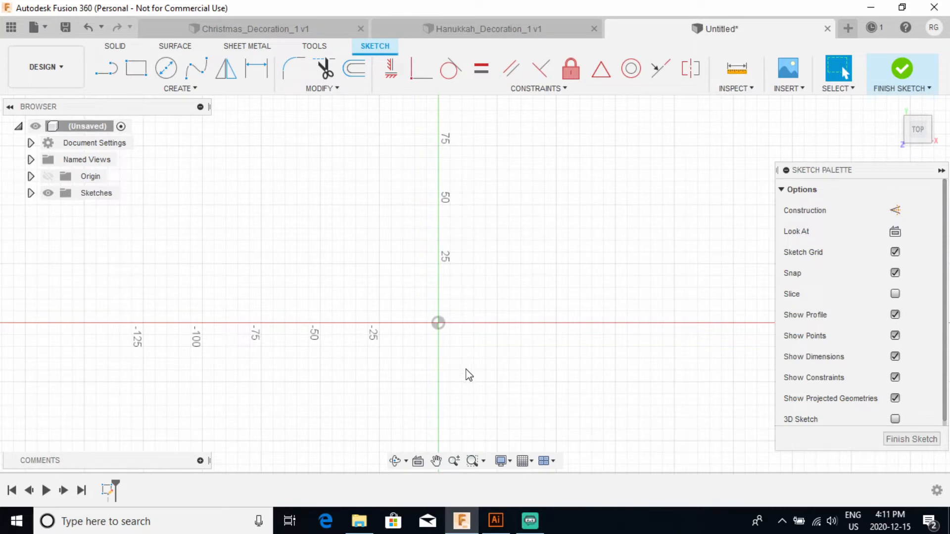
click(168, 70)
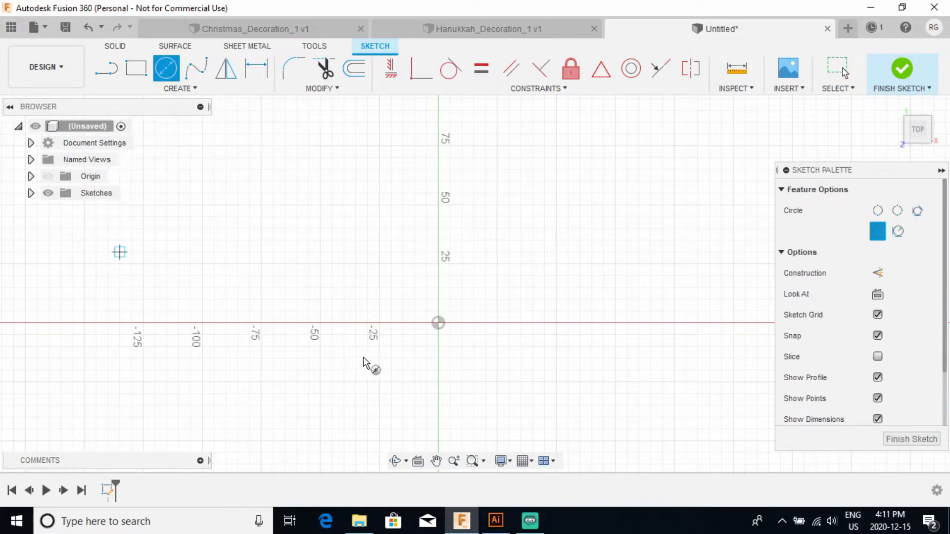
click(438, 324)
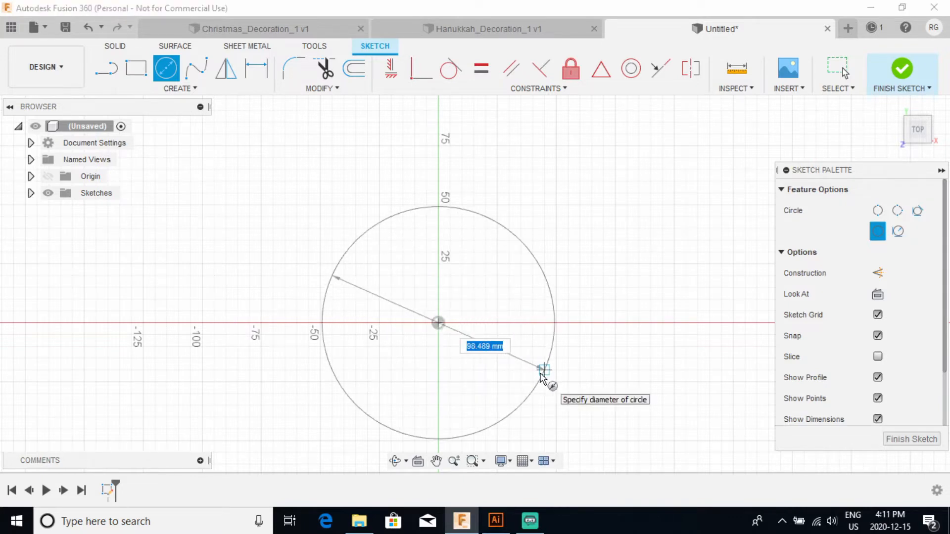
text(100)
key(Return)
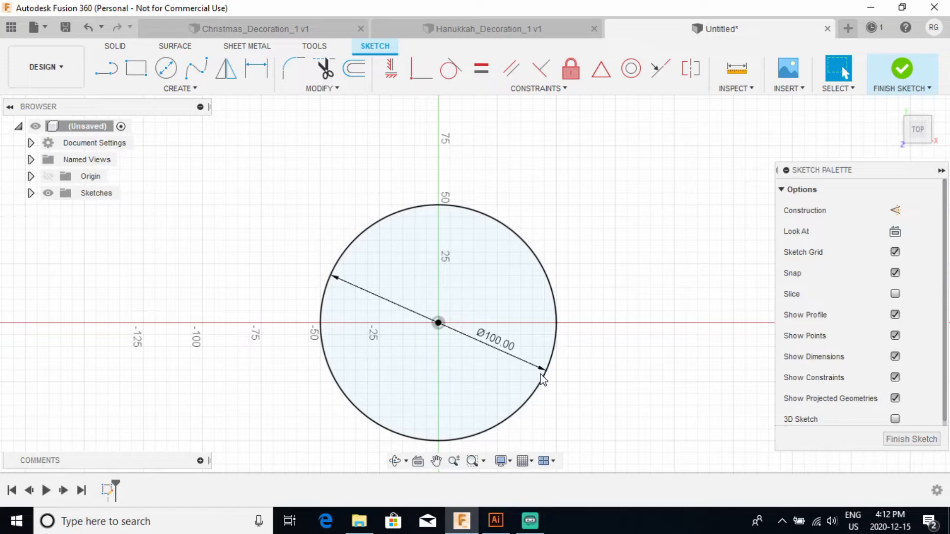
Extrude the 100 mm circle profile 2 mm to form a solid disc.
click(465, 266)
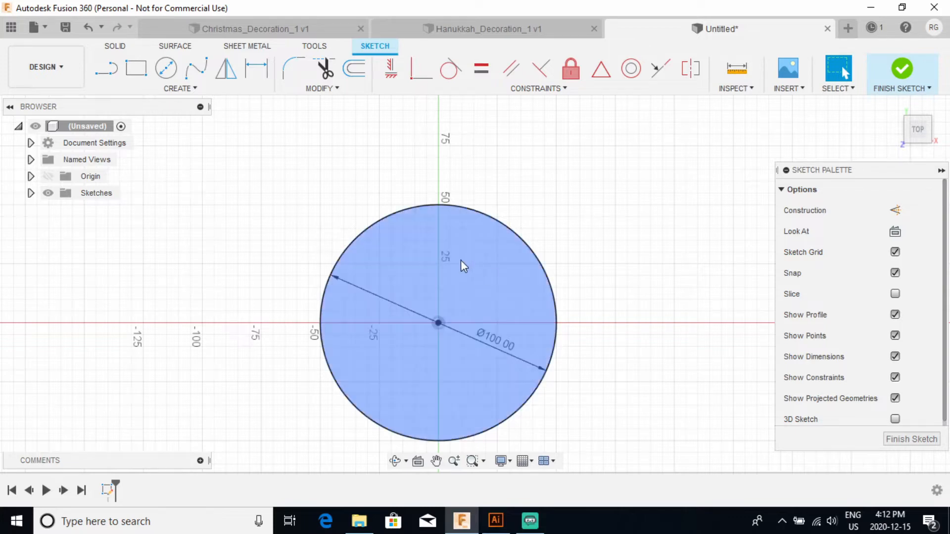
right_click(477, 258)
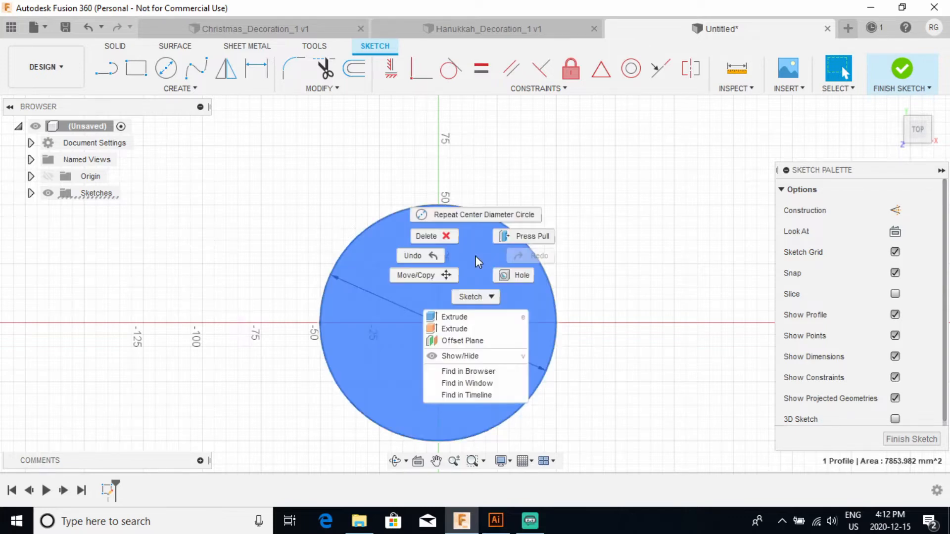
click(461, 316)
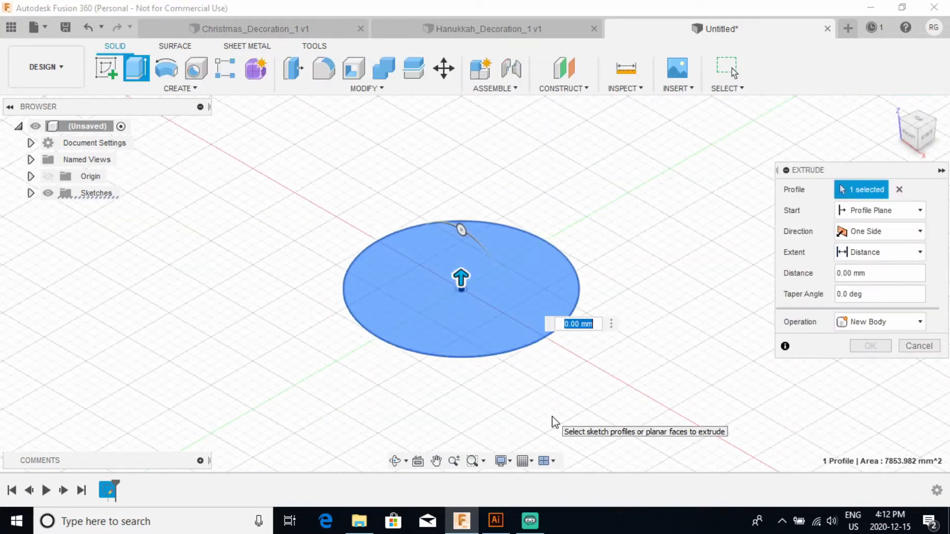
click(570, 325)
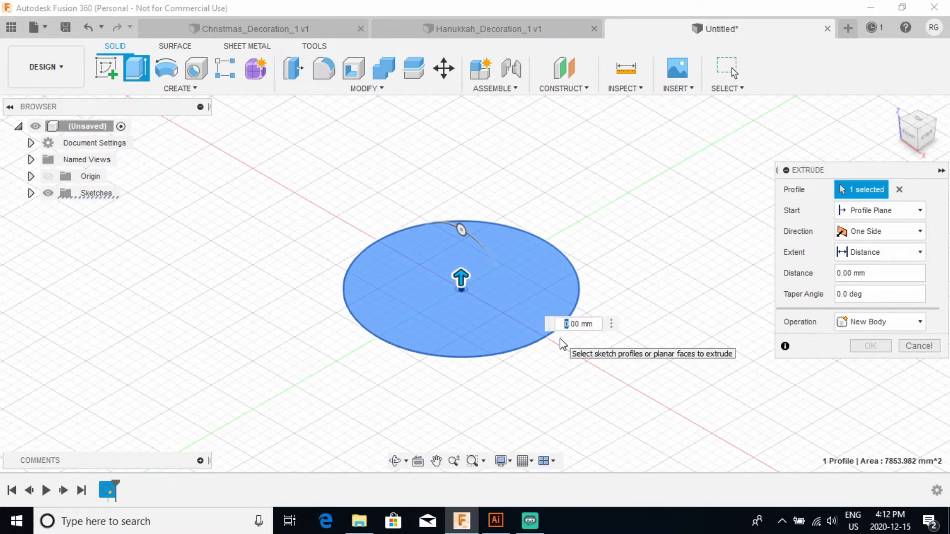
text(2)
key(Return)
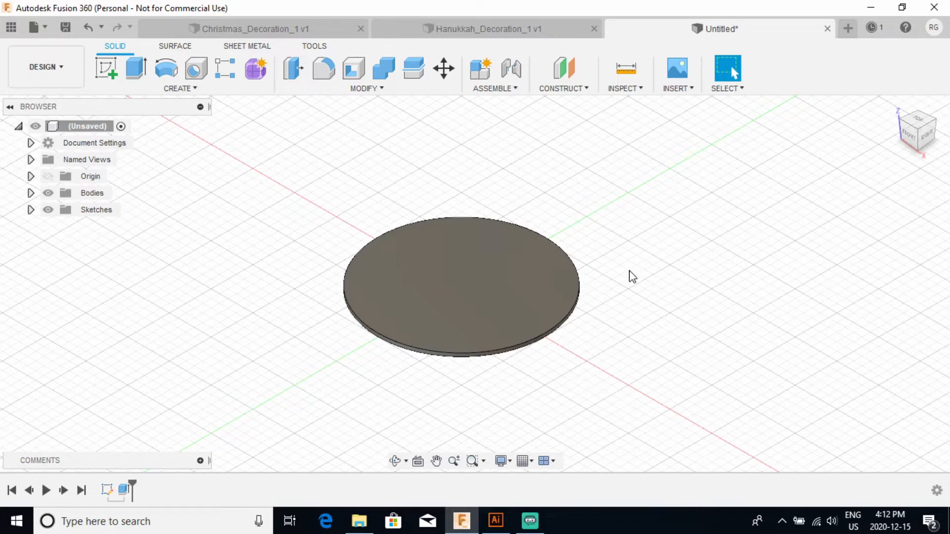
Insert Christmas_Tree4.svg from the computer's Images folder onto the disc's upper face.
mouse_move(920, 119)
mouse_down()
mouse_move(906, 143)
mouse_move(928, 133)
mouse_move(930, 115)
mouse_move(915, 140)
mouse_move(927, 136)
mouse_up()
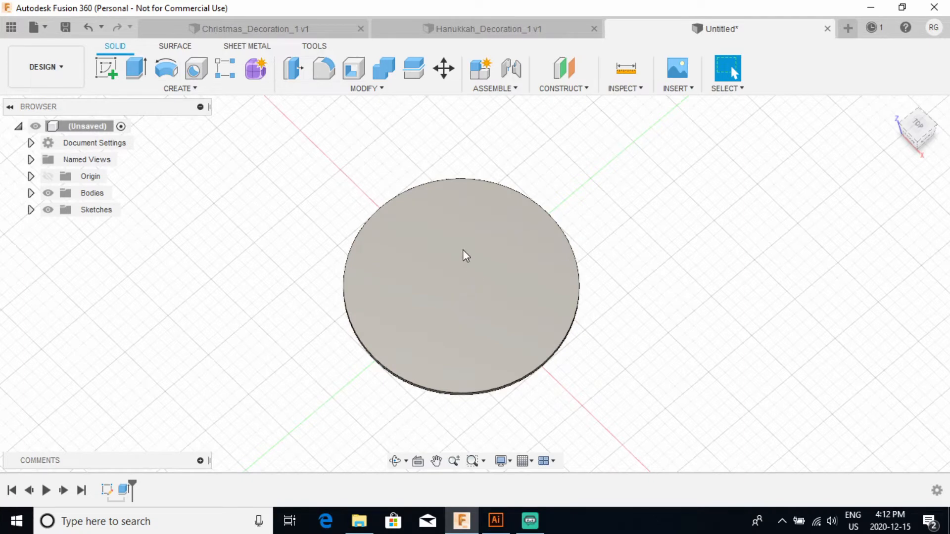
click(454, 276)
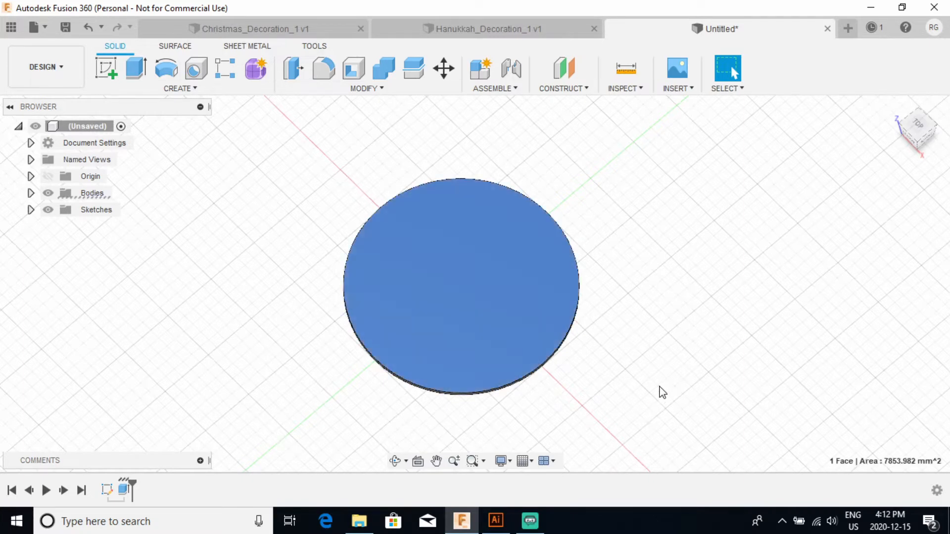
click(692, 90)
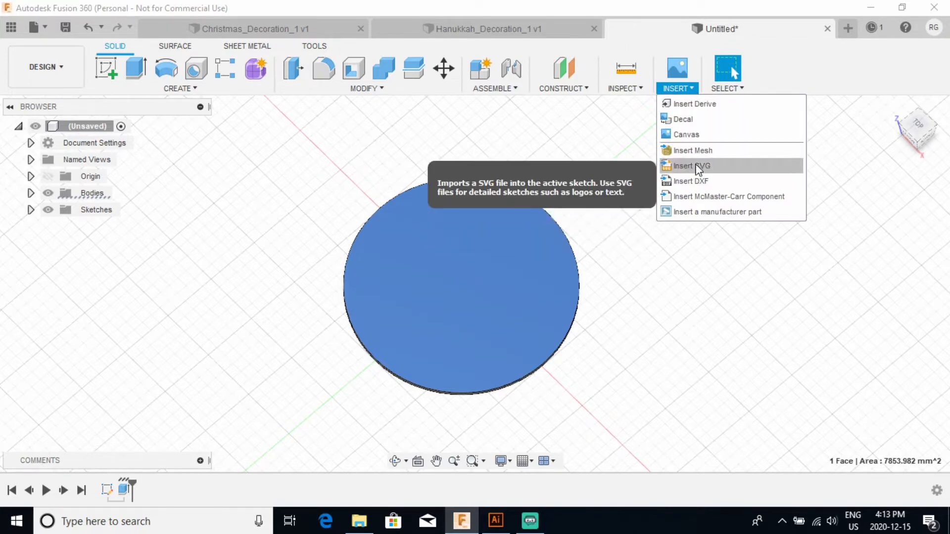
click(700, 166)
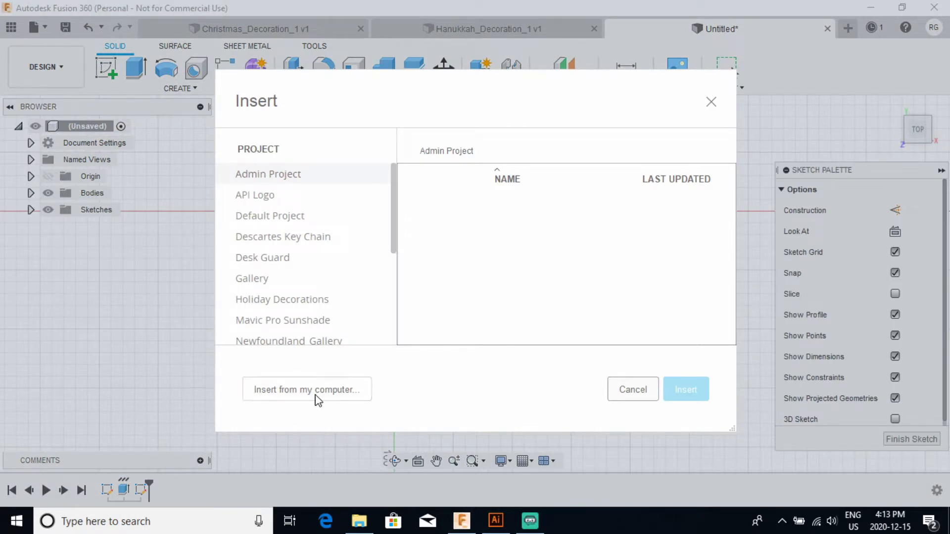
click(301, 391)
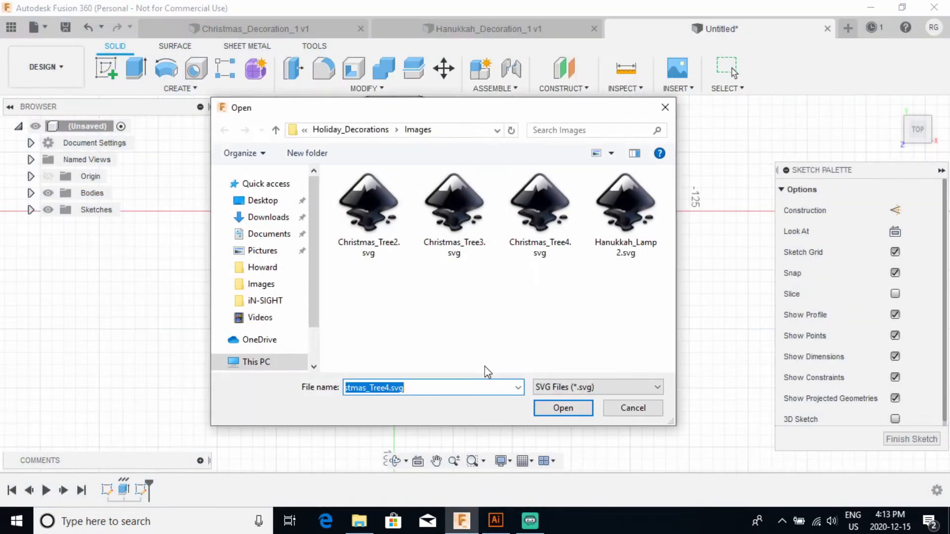
click(549, 198)
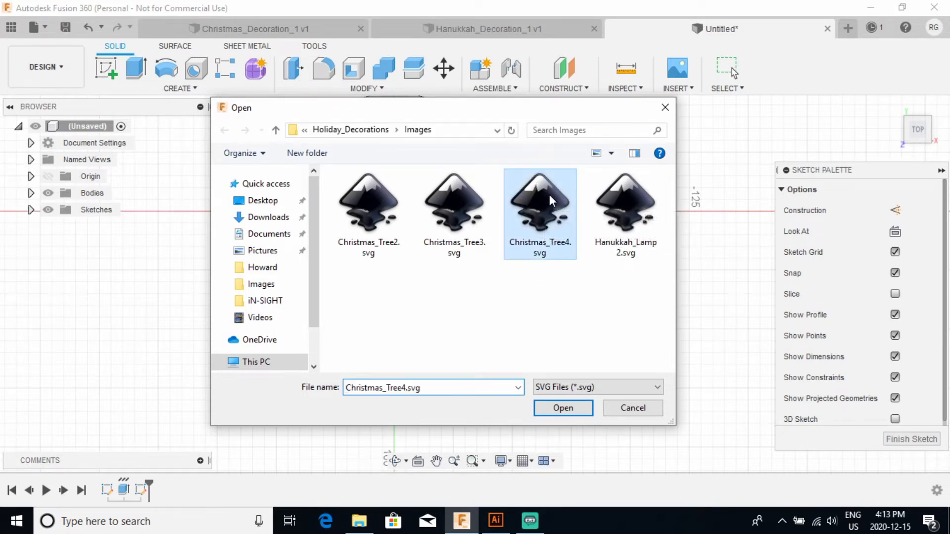
double_click(549, 195)
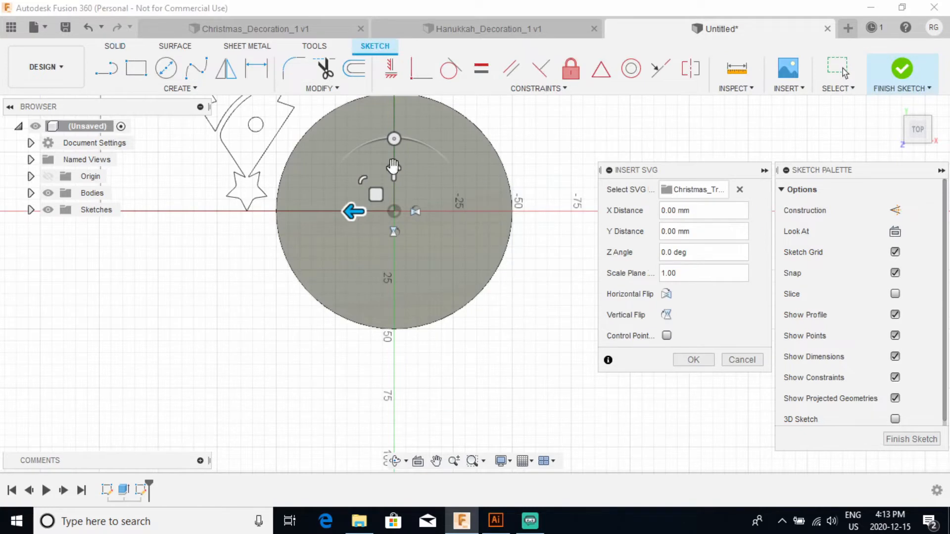
Rotate the inserted tree SVG 180 degrees so it stands upright and scale it down to about 0.597.
scroll(242, 206, down, 6)
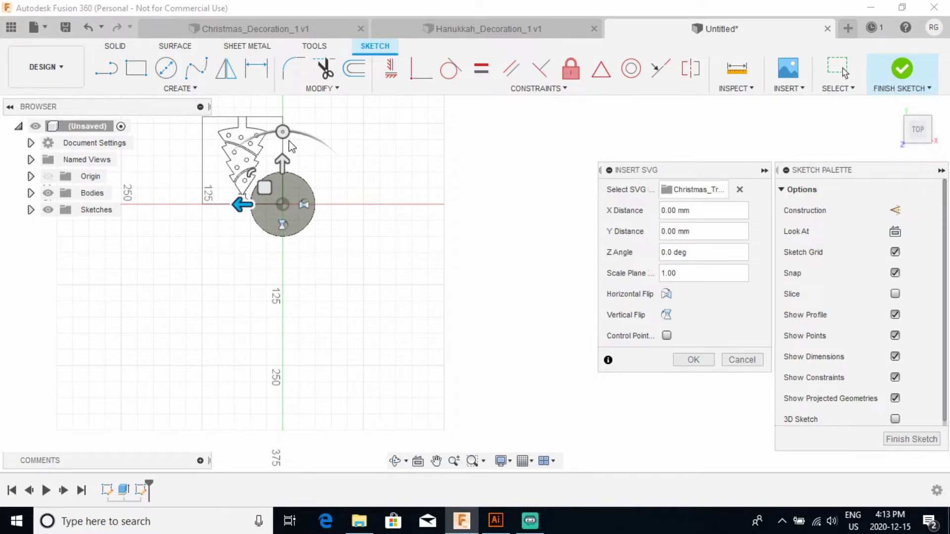
drag(283, 133, 280, 300)
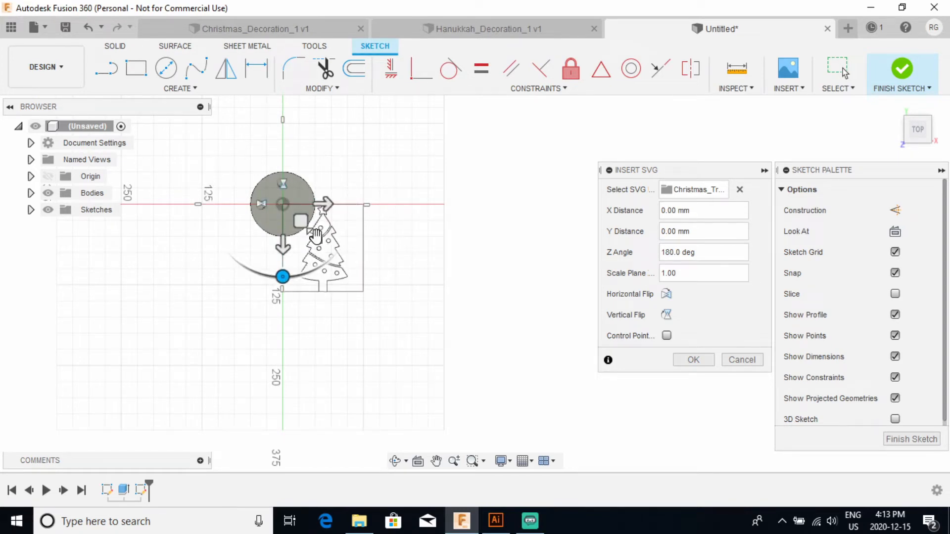
drag(316, 236, 305, 229)
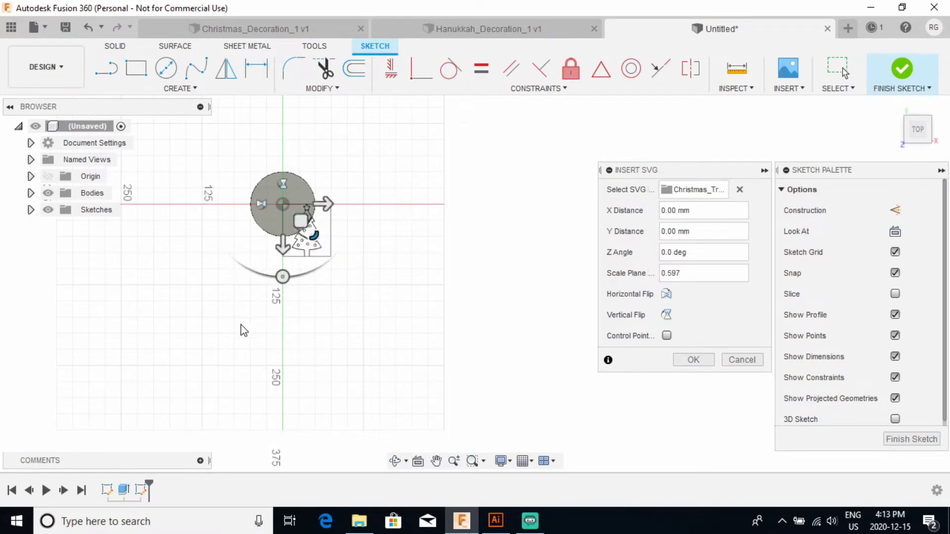
Move the tree SVG so it sits centred on the disc and finish the sketch.
scroll(227, 233, up, 3)
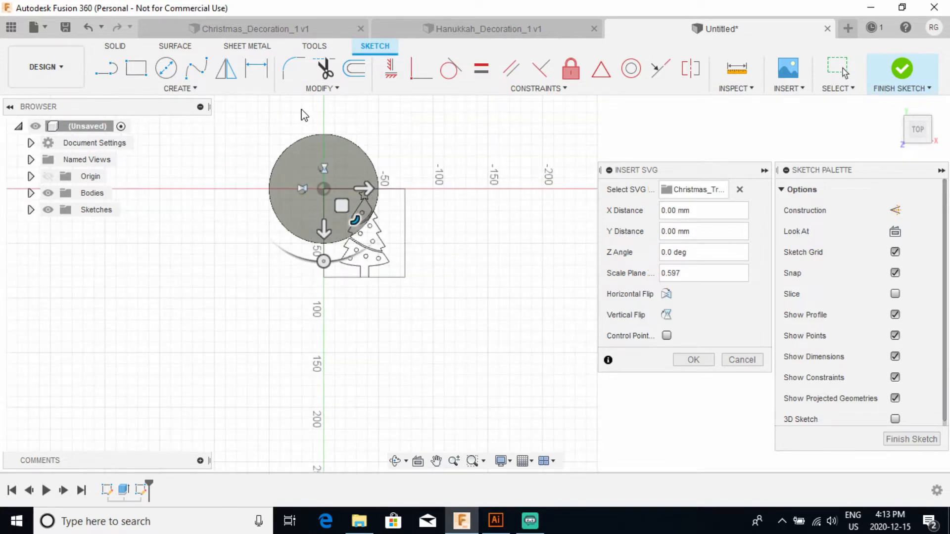
scroll(312, 141, up, 4)
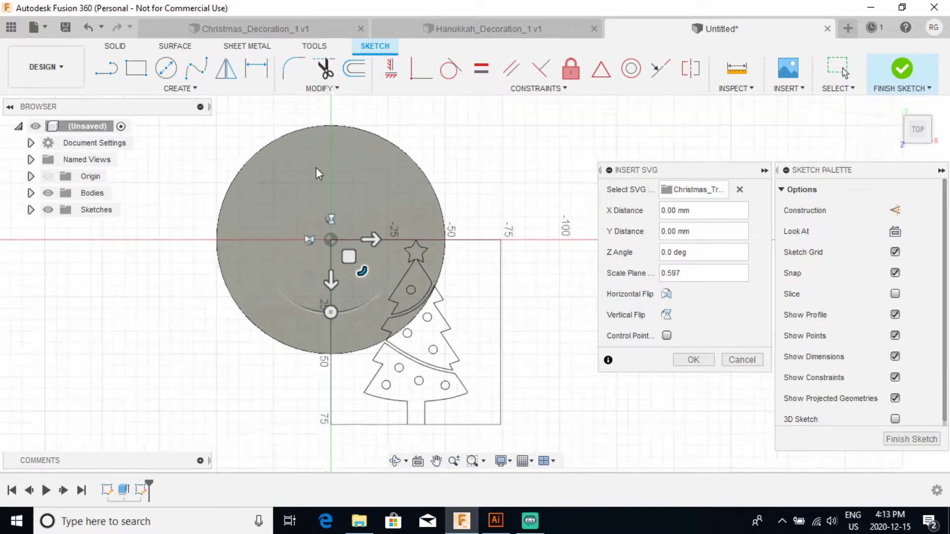
scroll(316, 169, up, 1)
drag(348, 265, 250, 166)
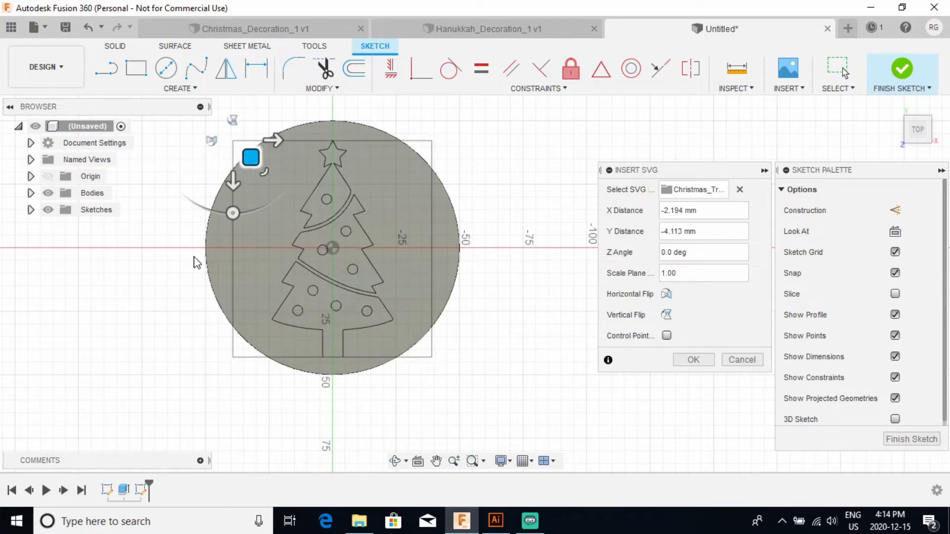
drag(258, 157, 256, 168)
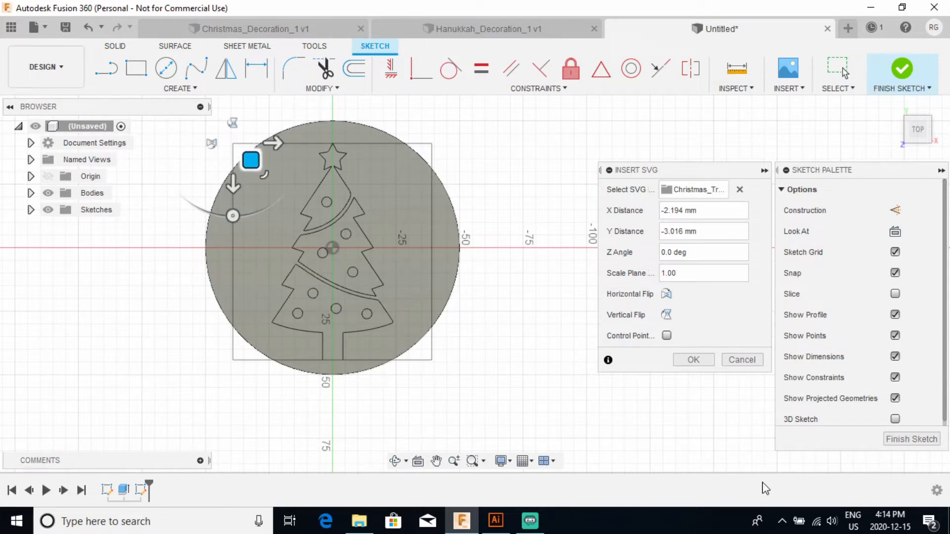
click(905, 439)
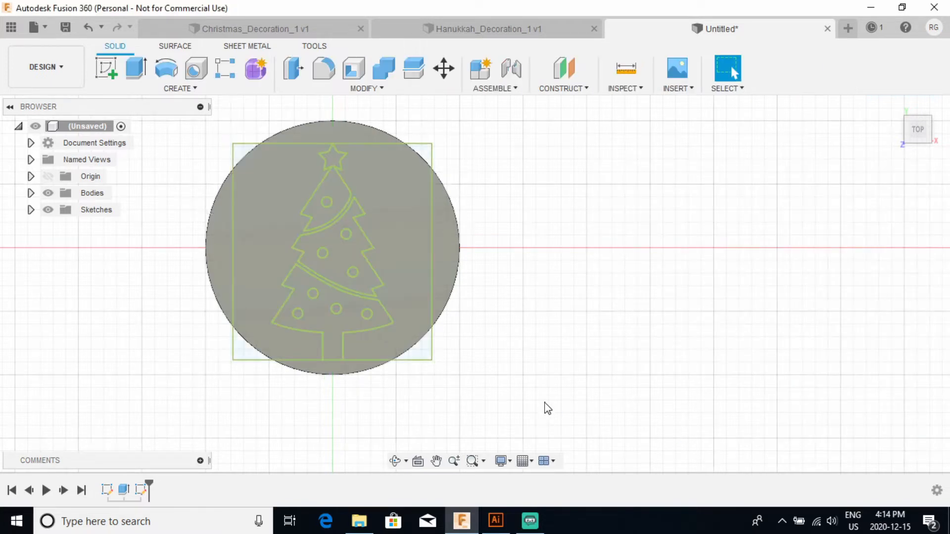
Extrude the three Christmas tree profiles on the disc, leaving out the ornament circles and the garland gaps.
scroll(159, 276, up, 4)
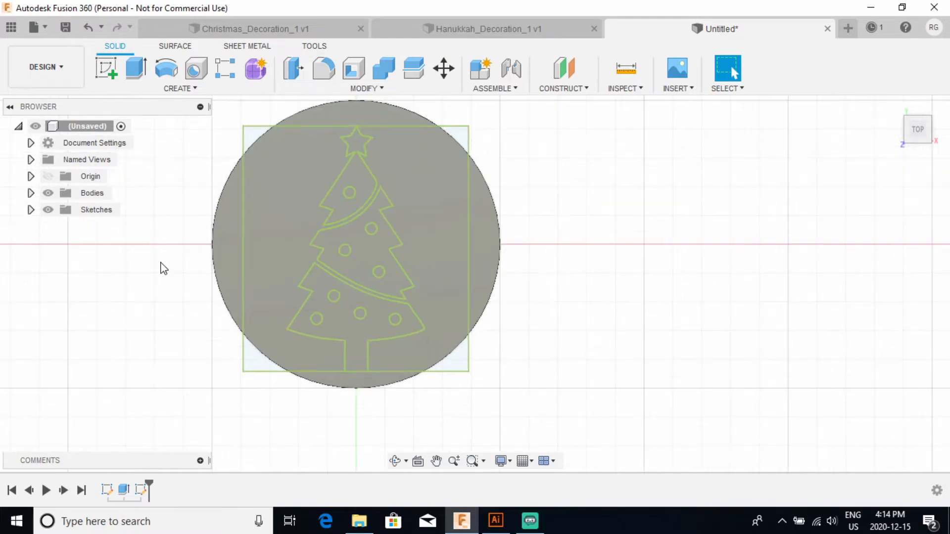
click(436, 460)
drag(545, 227, 619, 251)
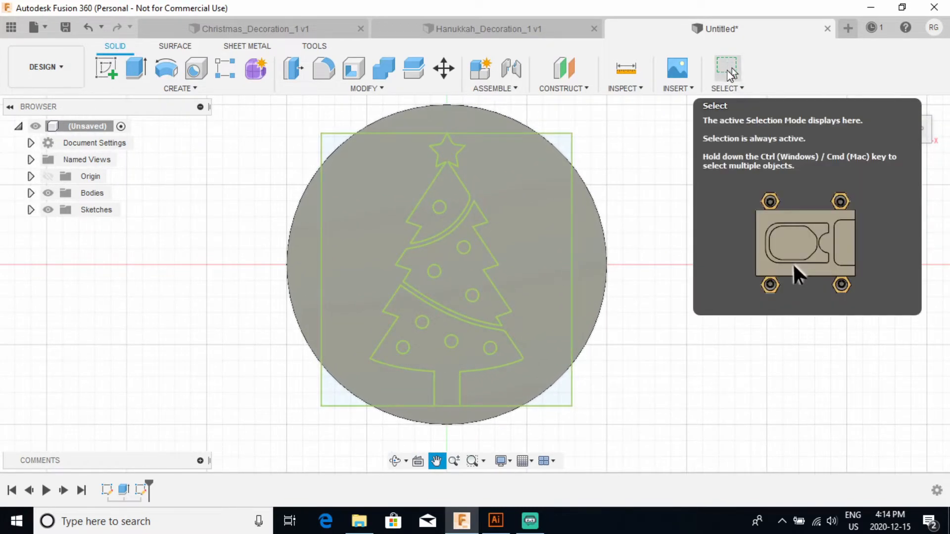
click(731, 73)
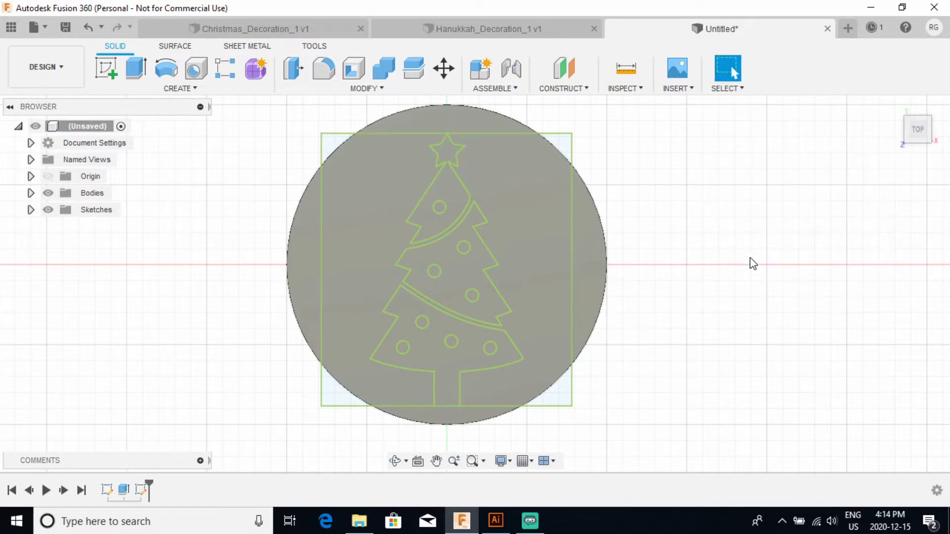
click(450, 181)
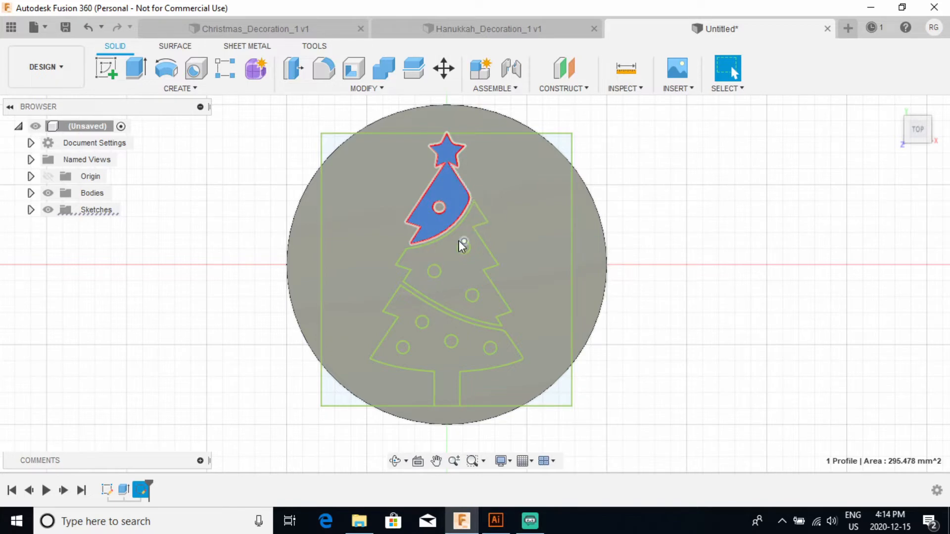
shift+click(440, 257)
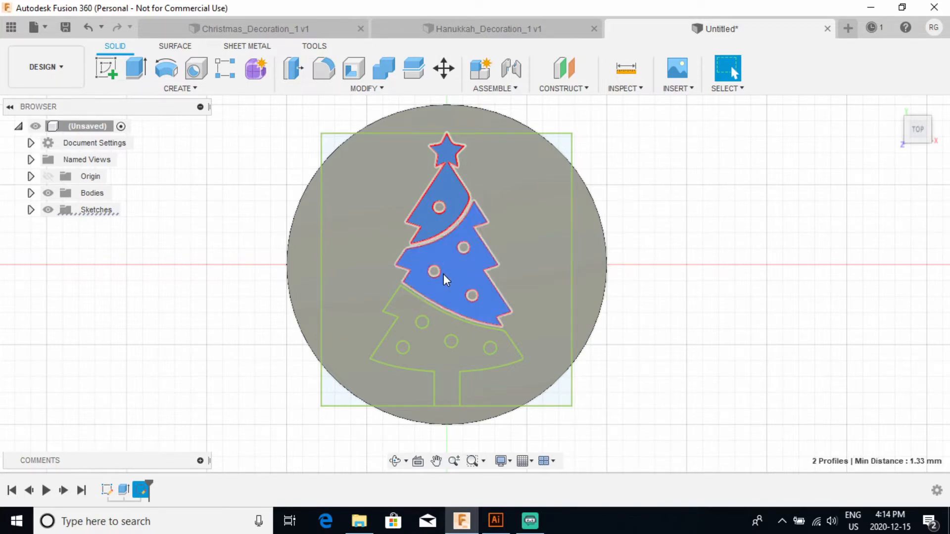
shift+click(435, 328)
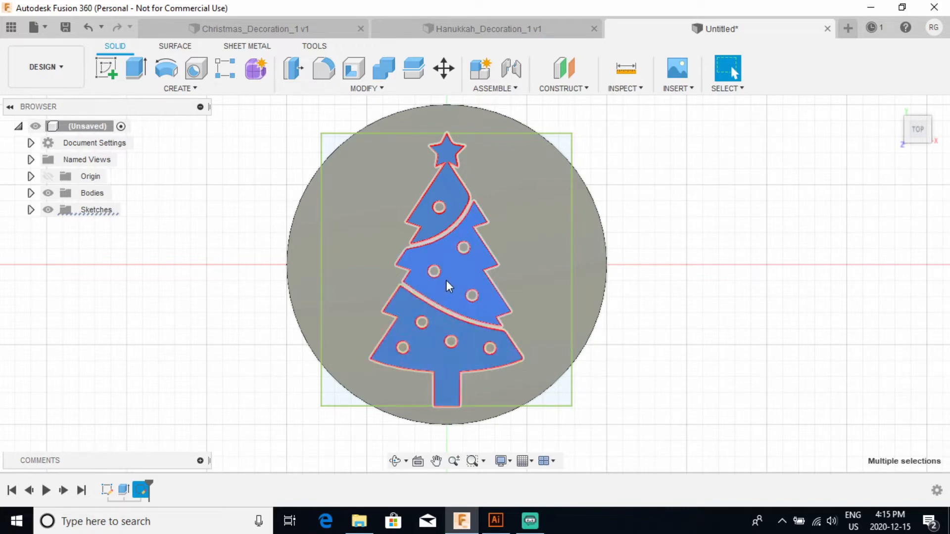
right_click(453, 267)
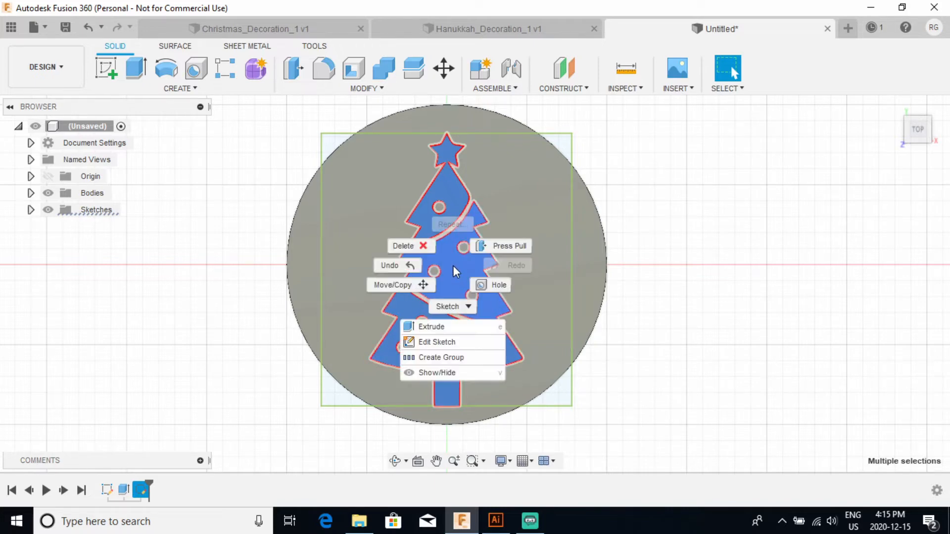
click(443, 327)
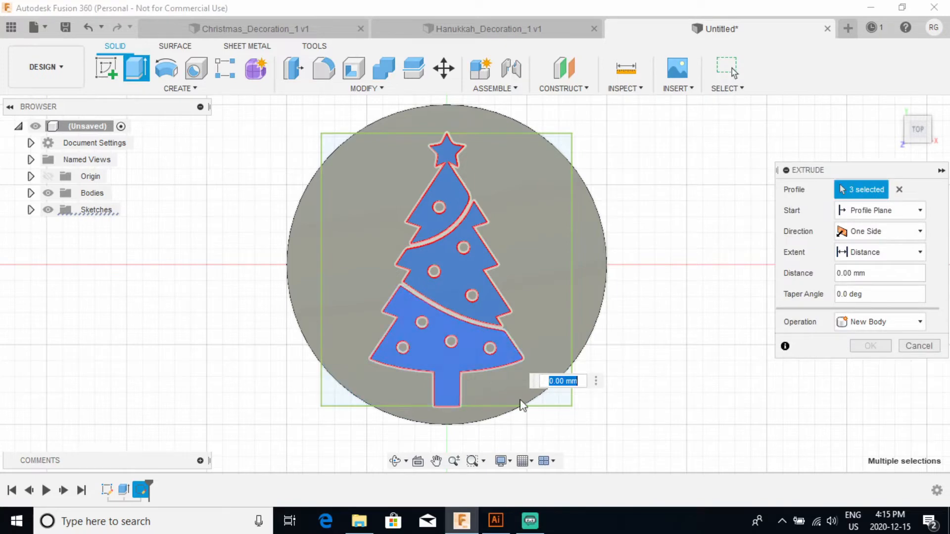
click(842, 272)
drag(841, 273, 836, 277)
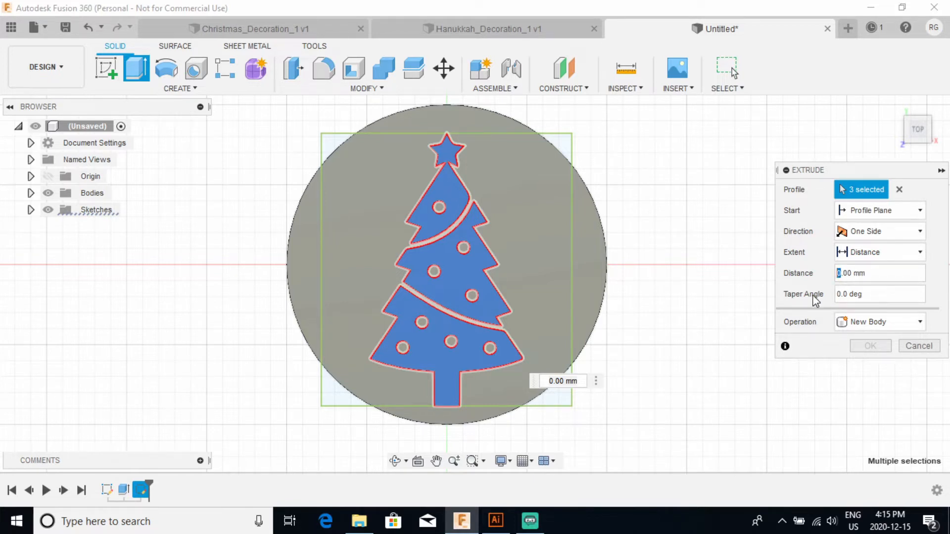
key(Return)
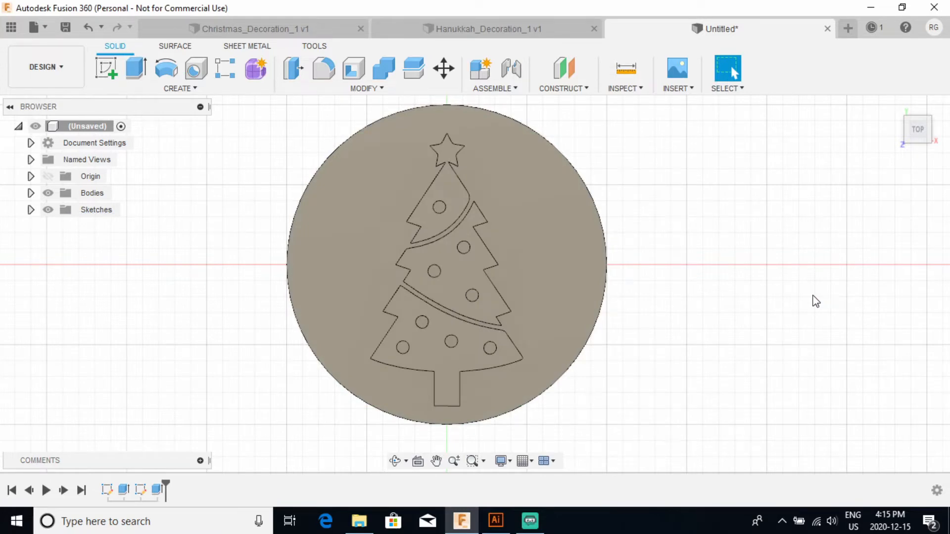
Start a simple hole on the disc's upper face and position its centre above the tree's star.
mouse_move(923, 125)
mouse_down()
mouse_move(845, 88)
mouse_move(776, 86)
mouse_move(887, 107)
mouse_move(901, 74)
mouse_move(916, 87)
mouse_move(907, 107)
mouse_move(861, 112)
mouse_move(887, 95)
mouse_move(882, 114)
mouse_up()
mouse_move(476, 283)
shift+middle_down()
mouse_move(421, 253)
mouse_move(430, 277)
mouse_move(490, 301)
mouse_move(509, 267)
mouse_move(485, 248)
mouse_move(475, 263)
mouse_move(470, 257)
shift+middle_up()
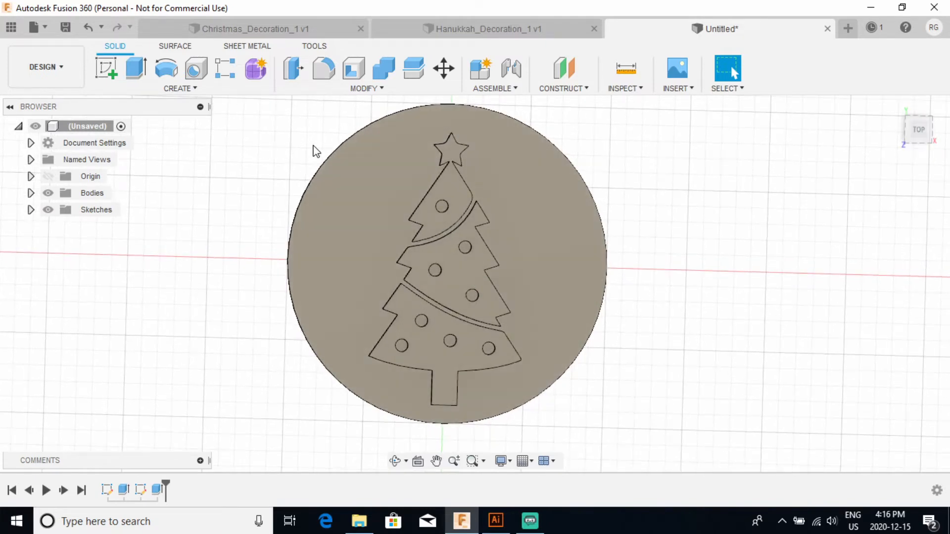
click(391, 164)
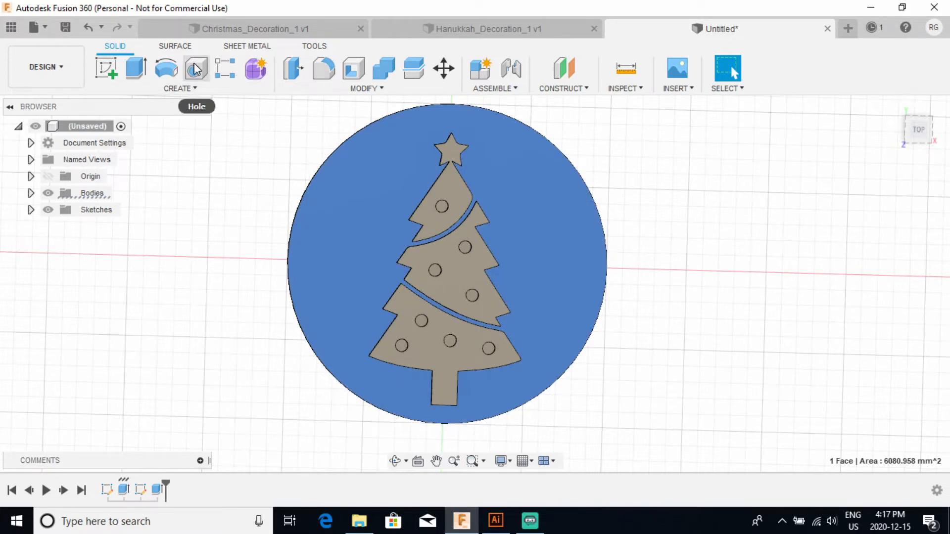
click(194, 89)
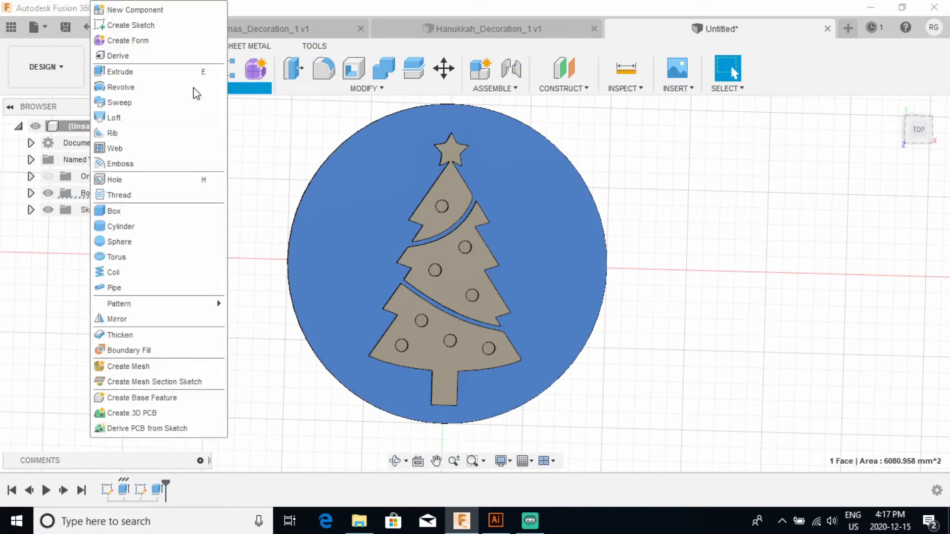
click(115, 180)
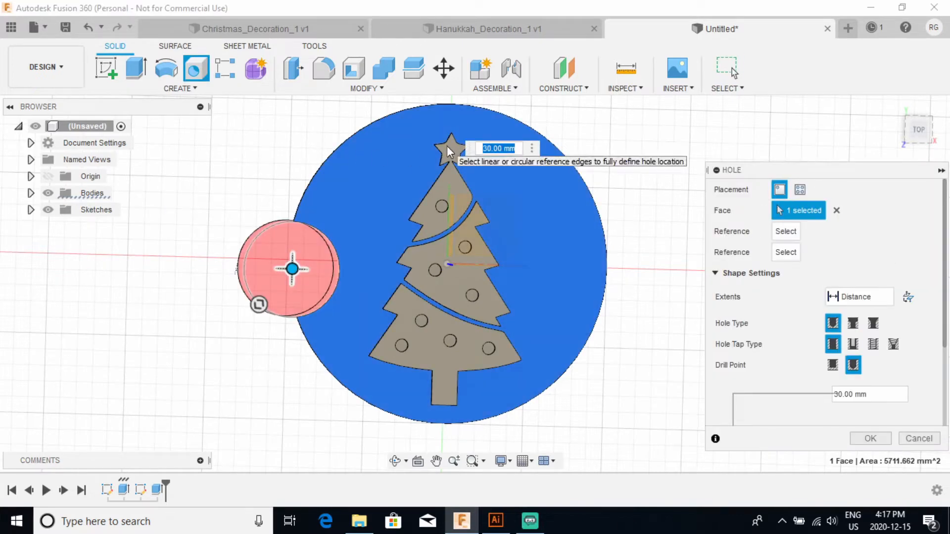
drag(293, 269, 453, 117)
scroll(932, 340, down, 3)
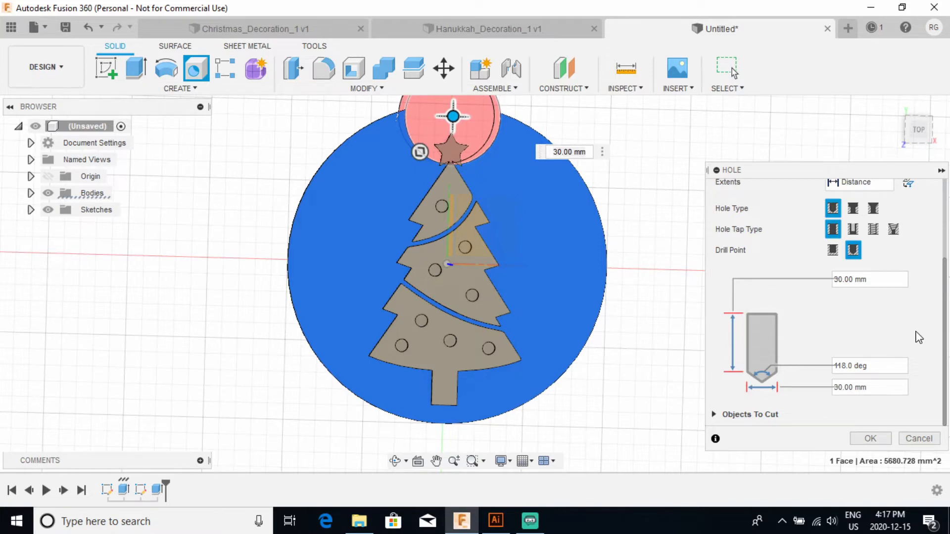
Set the hole's diameter to 4 mm and create the hole.
click(843, 387)
key(BackSpace)
key(BackSpace)
text(4)
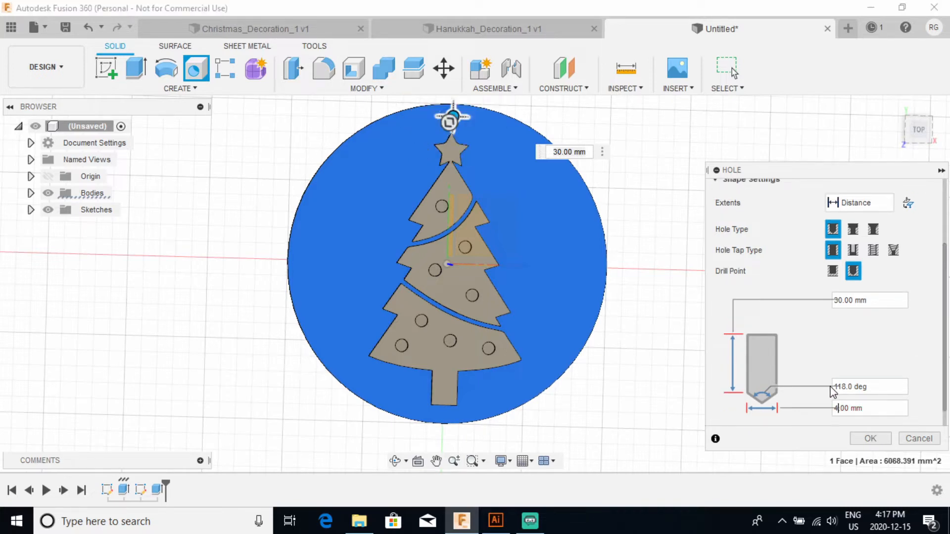
key(Return)
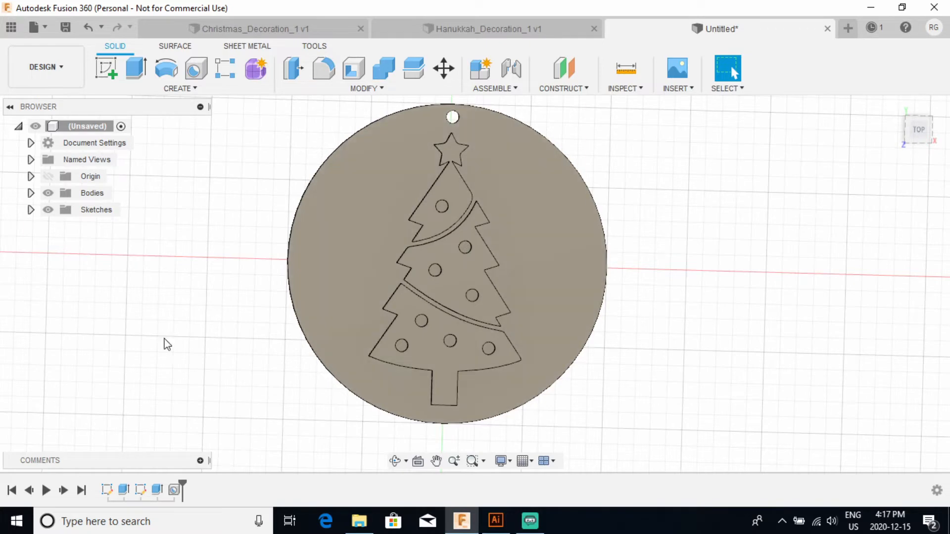
Edit the hole feature to shift it slightly inward from the disc's rim, centred just above the star's tip.
click(174, 492)
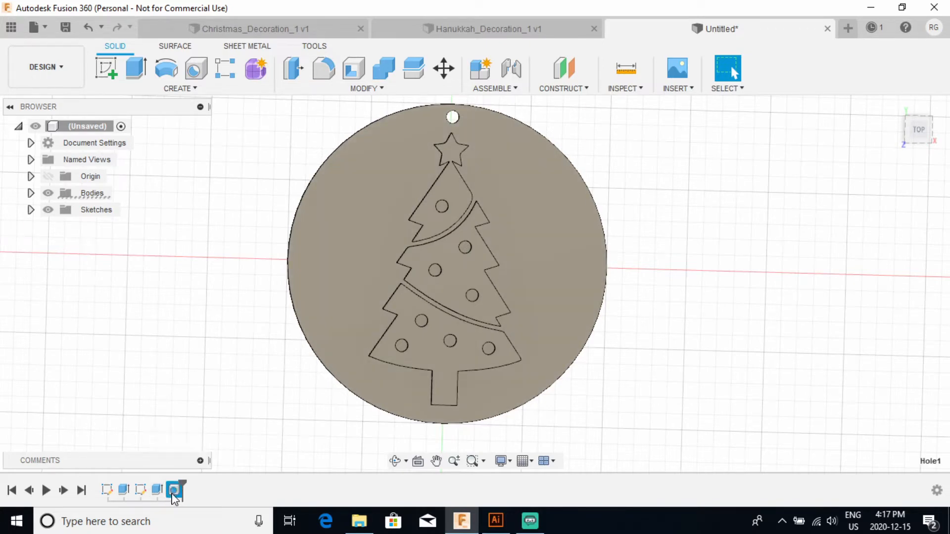
right_click(174, 497)
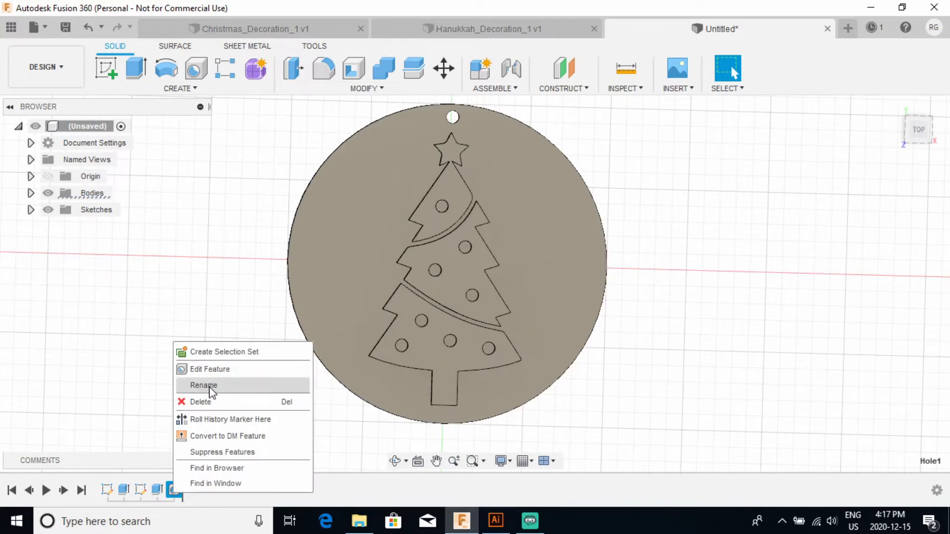
click(209, 370)
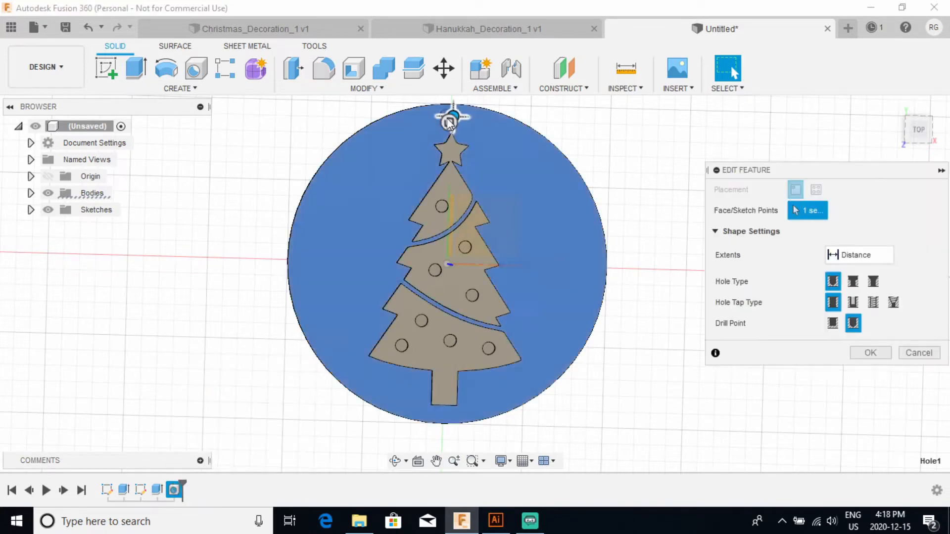
scroll(453, 121, up, 5)
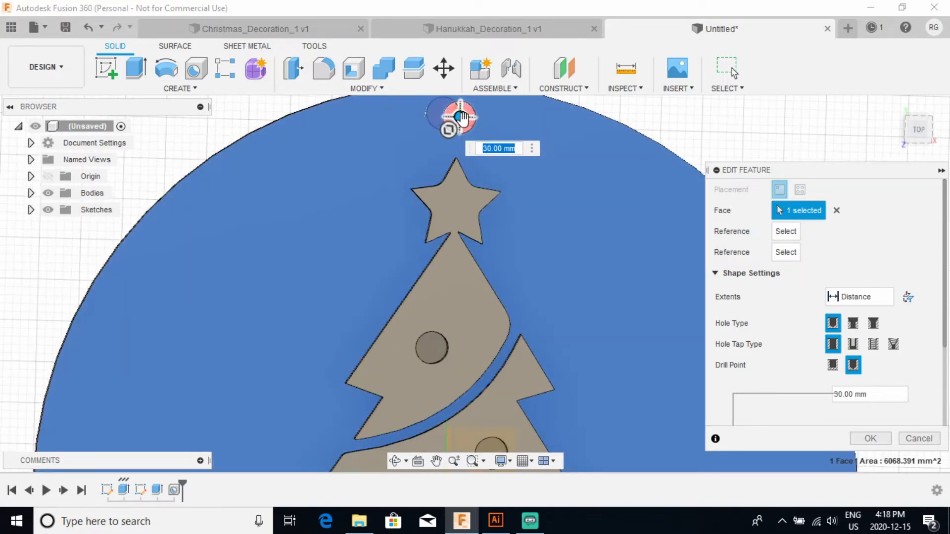
mouse_move(461, 119)
mouse_down()
mouse_move(454, 140)
mouse_move(461, 133)
mouse_up()
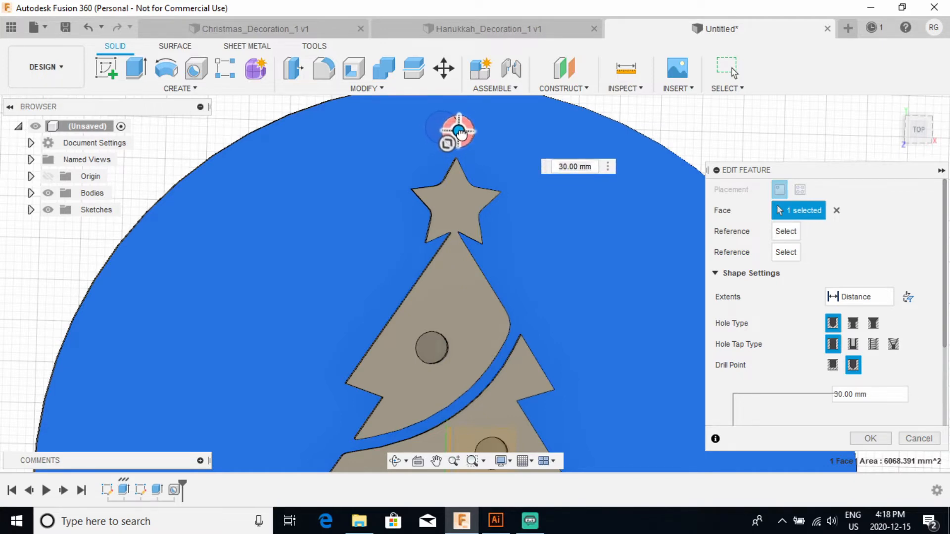
drag(460, 133, 457, 130)
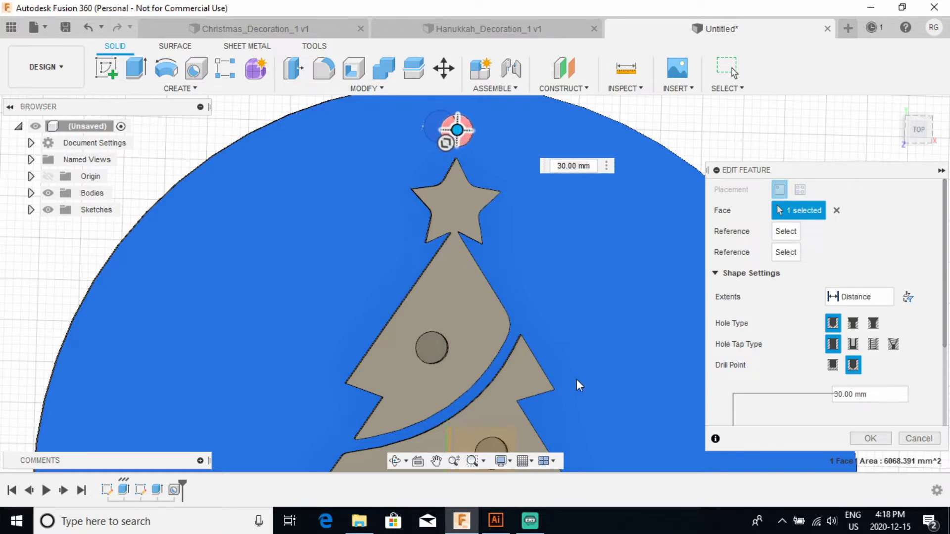
click(871, 438)
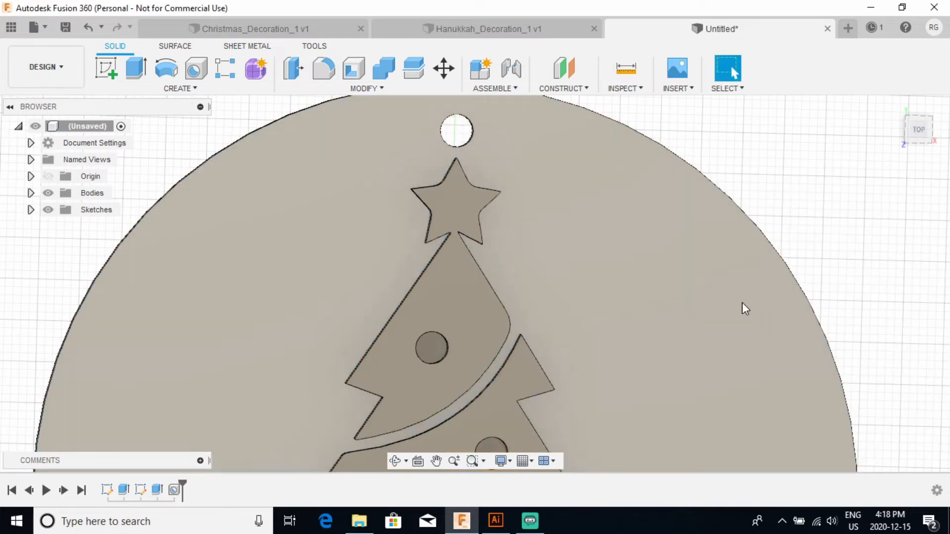
scroll(765, 206, up, 2)
scroll(572, 361, down, 5)
scroll(569, 403, up, 2)
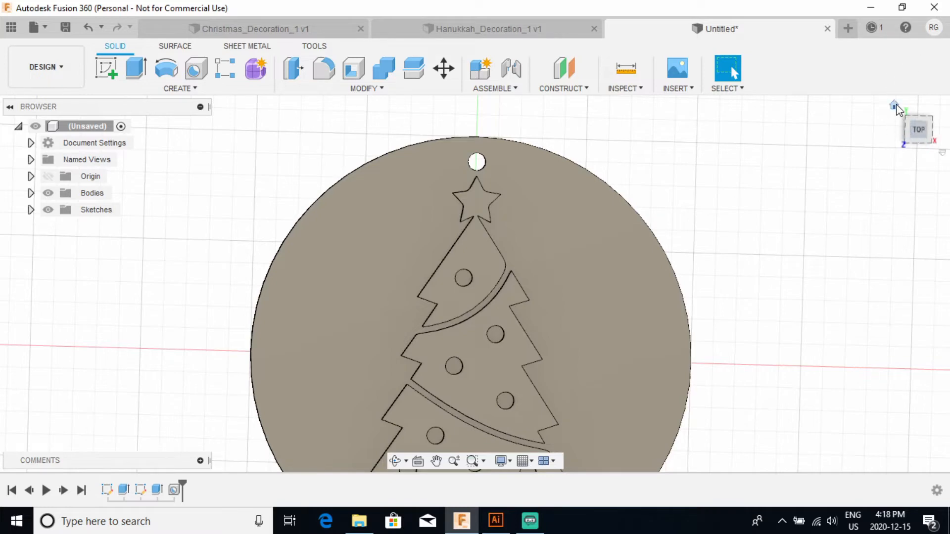
click(899, 110)
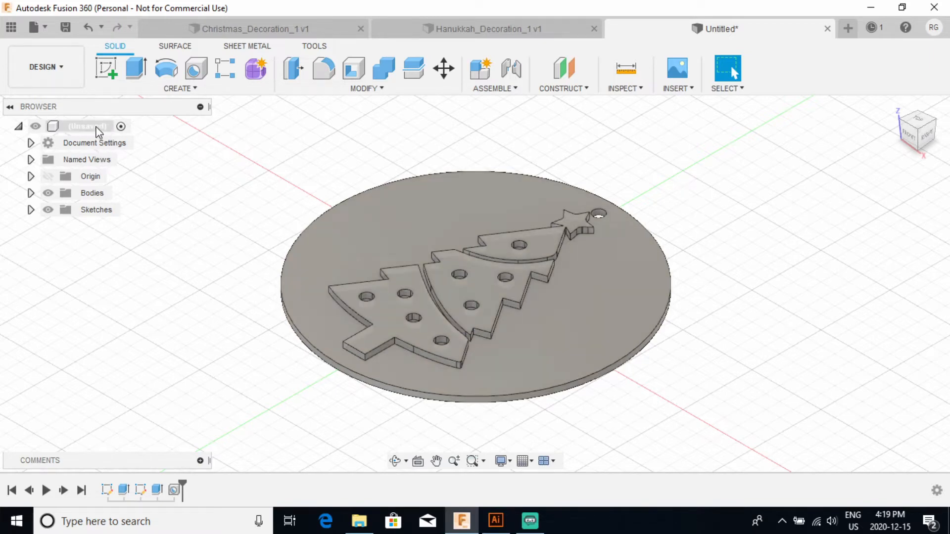
Save the design as Christmas_Decoration2 in the Holiday Decorations project.
right_click(97, 128)
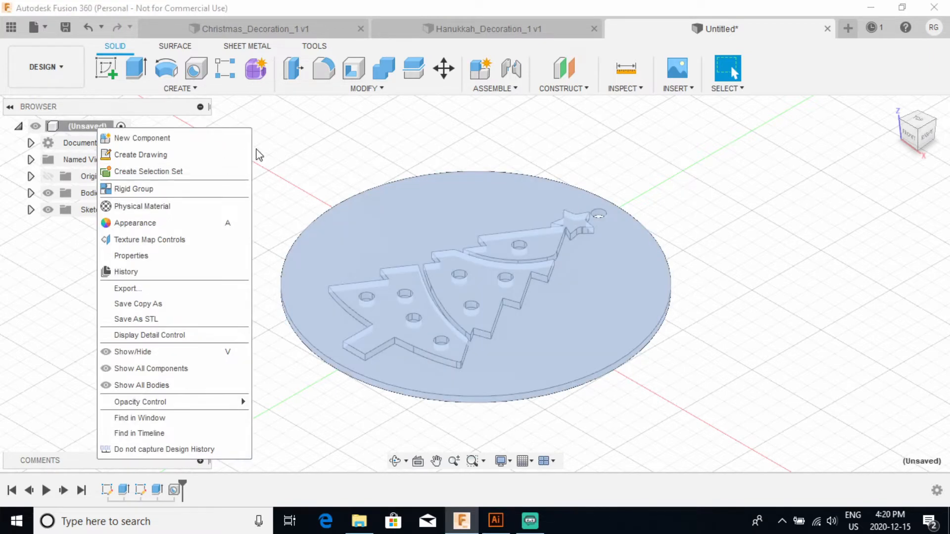
click(45, 25)
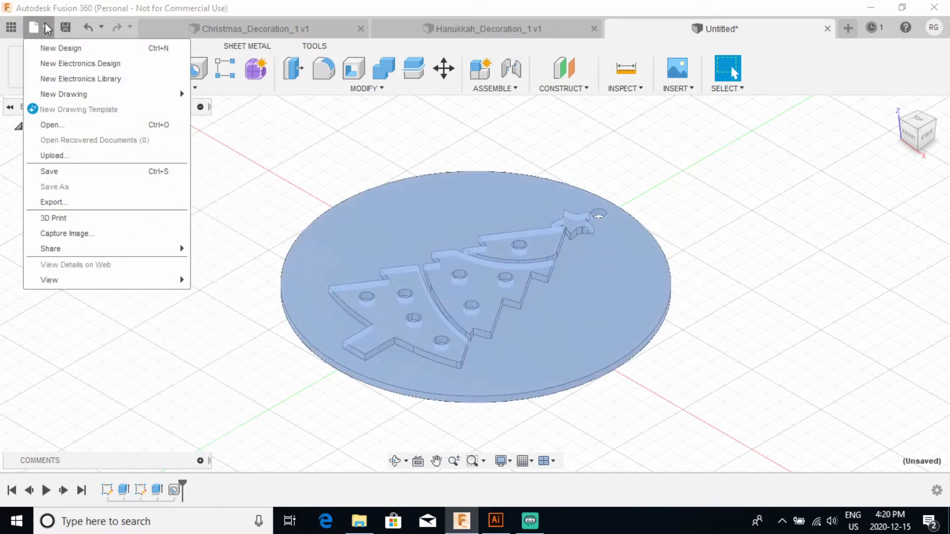
click(59, 177)
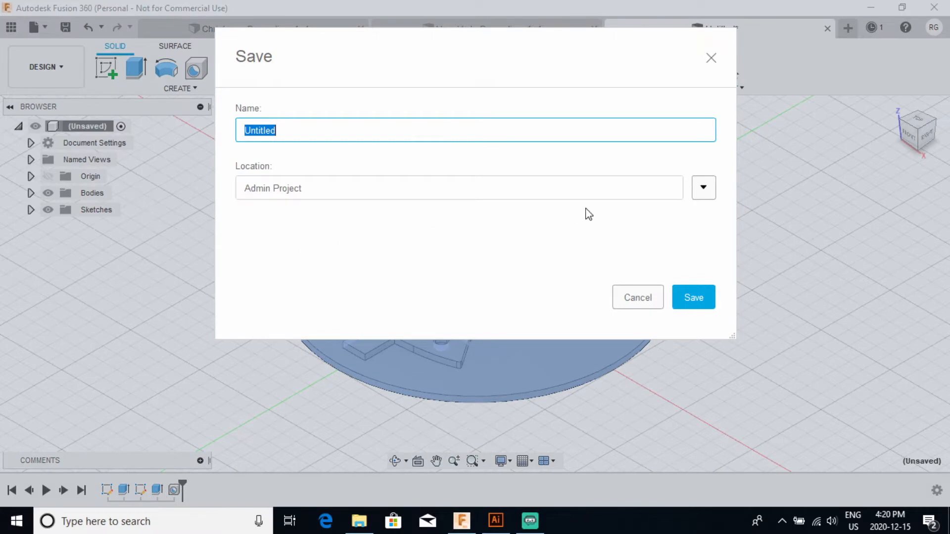
click(709, 192)
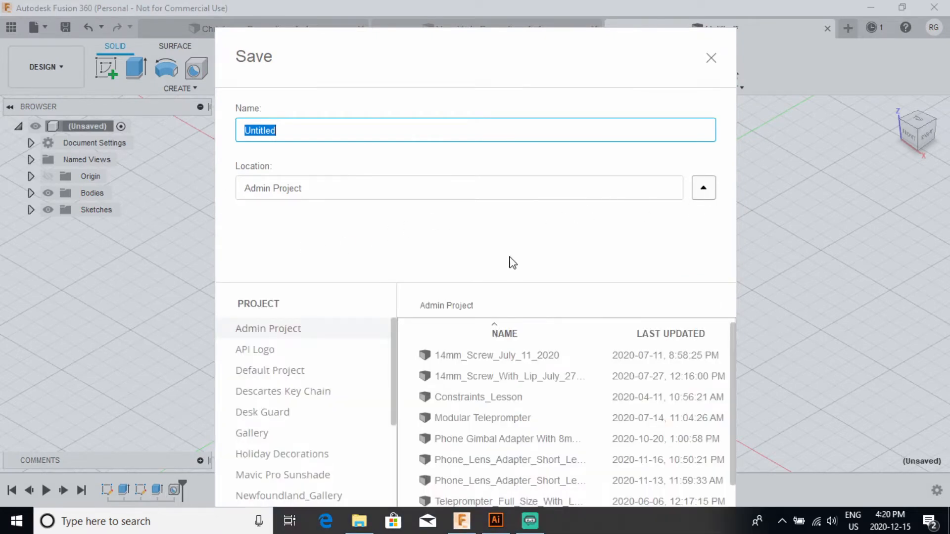
drag(492, 42, 484, 5)
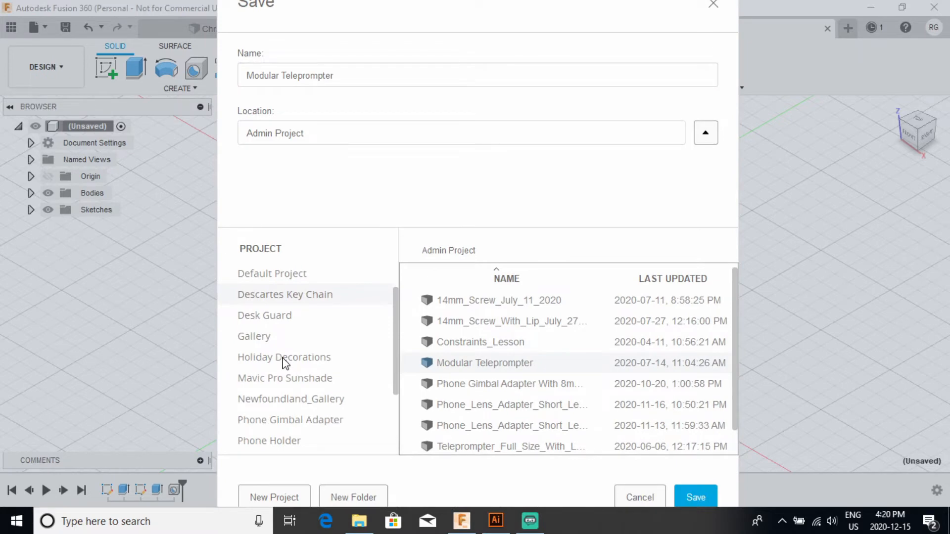
click(284, 359)
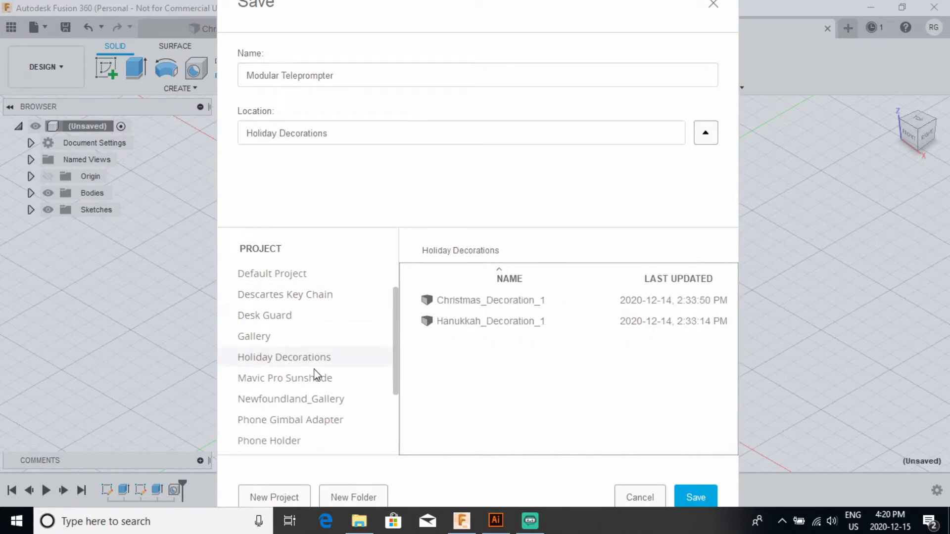
drag(339, 76, 167, 55)
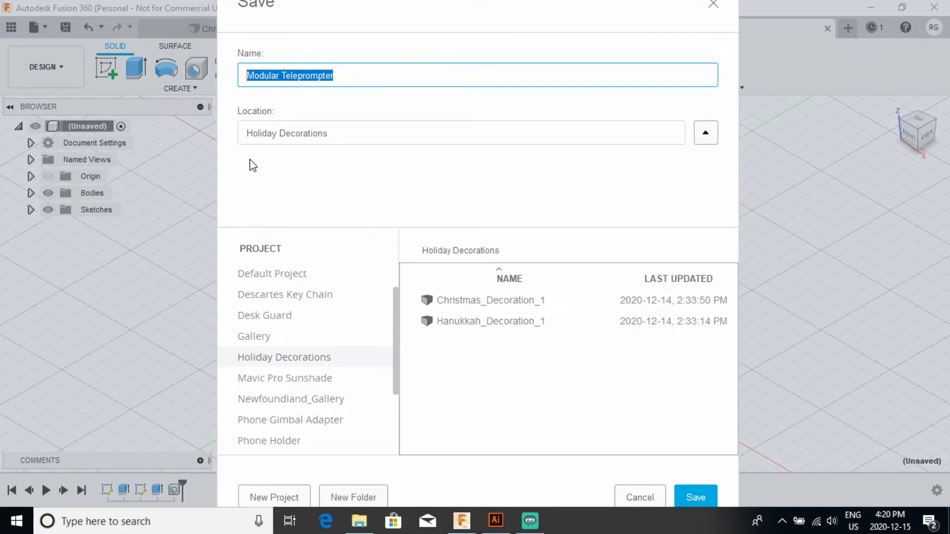
text(Chr)
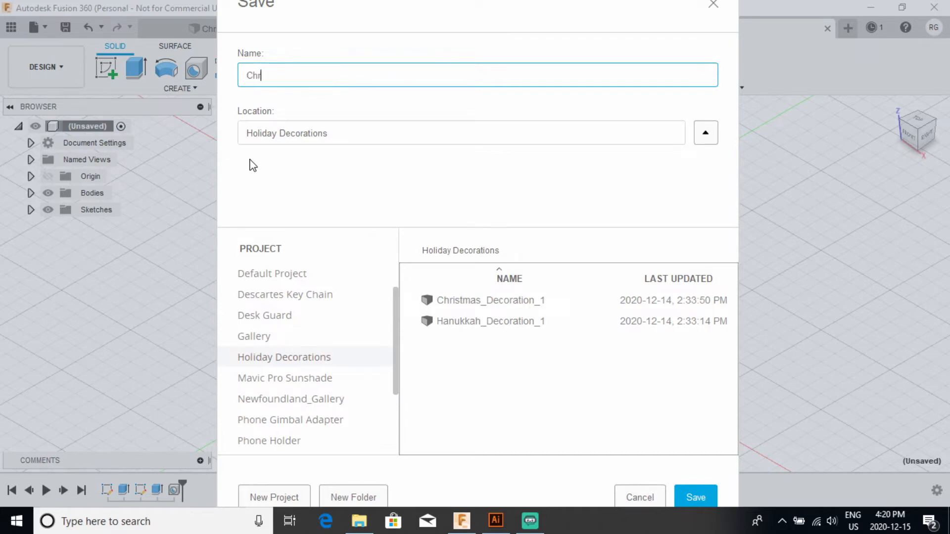
text(istmas_Decoration2)
click(691, 493)
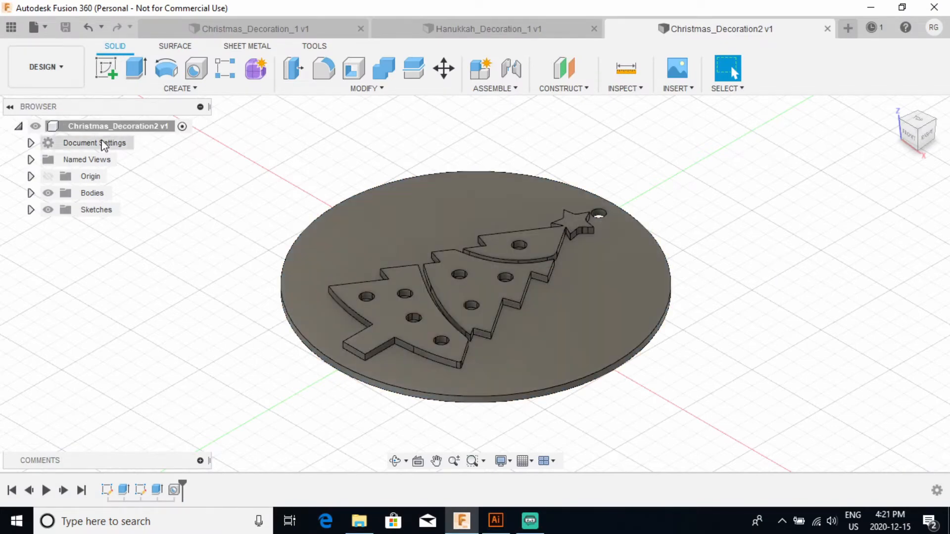
Export the whole design as a binary STL with high refinement, saved as Christmas_Decoration2 v1.stl in the Images folder.
right_click(114, 130)
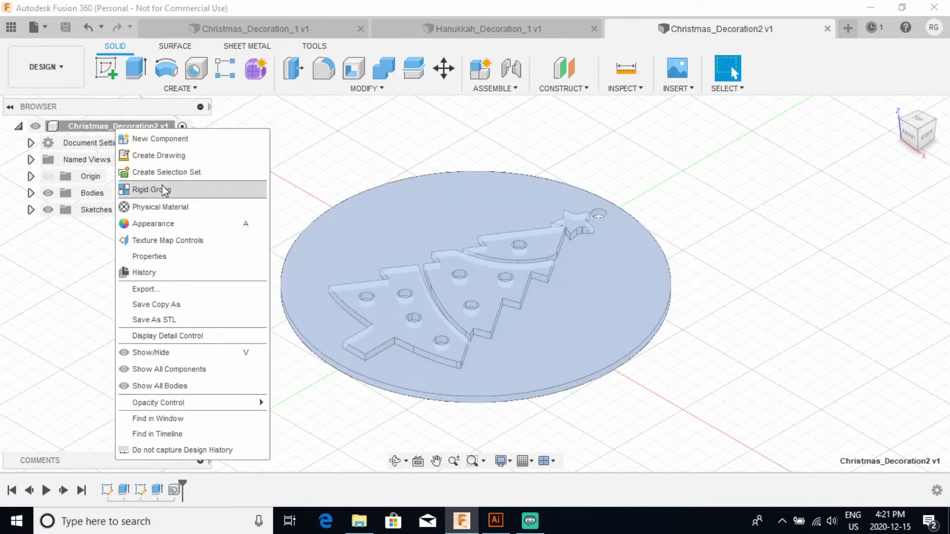
click(155, 320)
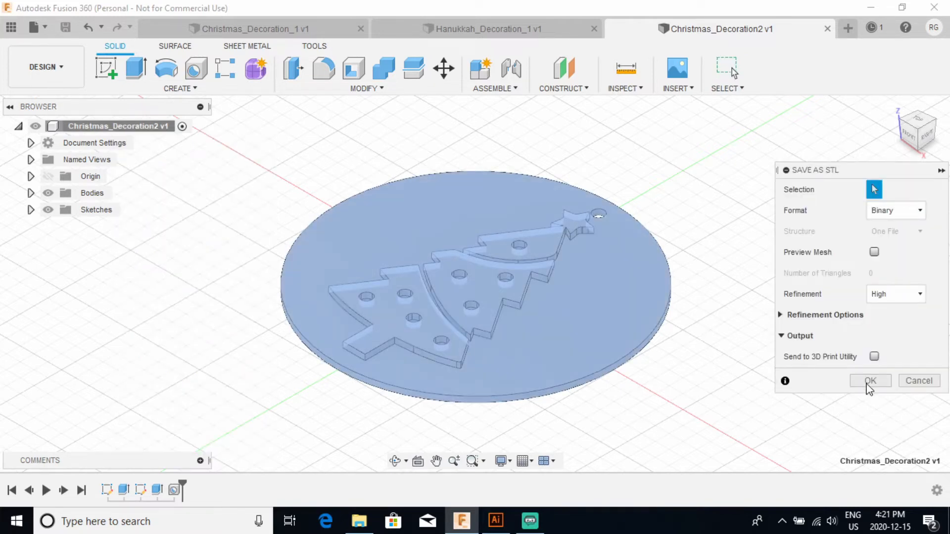
click(870, 381)
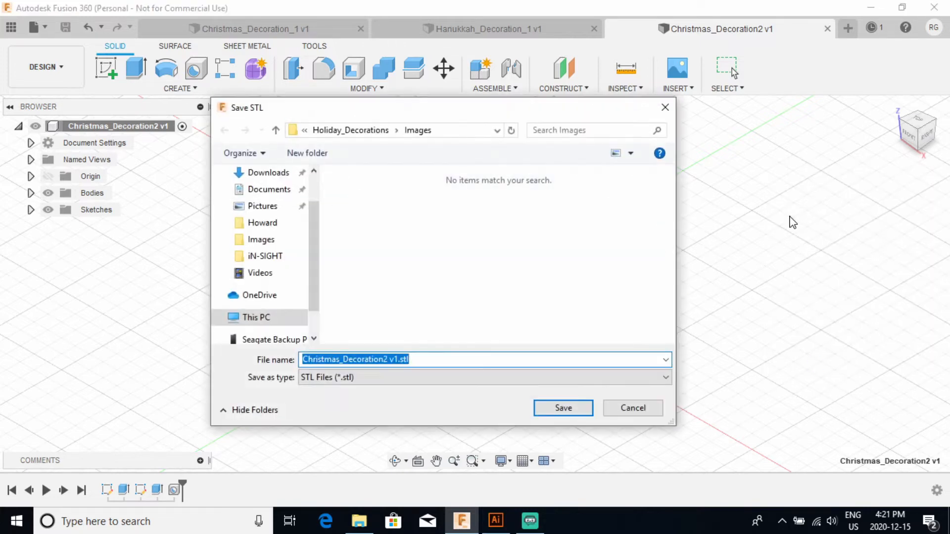
drag(393, 111, 460, 125)
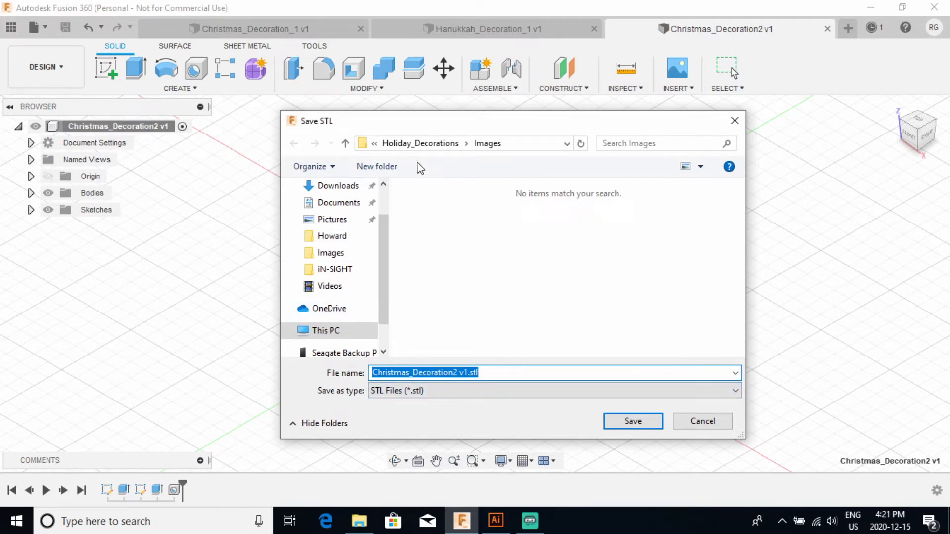
click(633, 422)
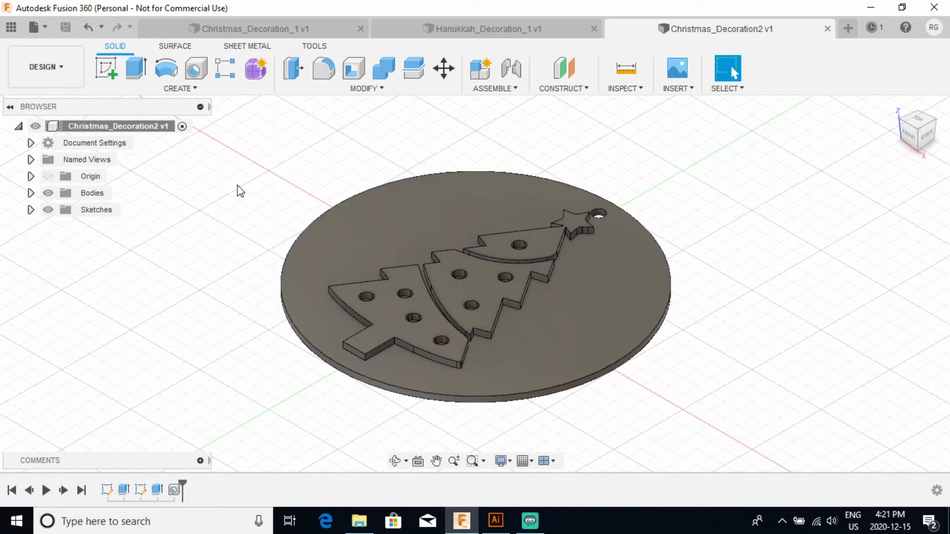
Inspect the open Christmas_Decoration_1 and Hanukkah_Decoration_1 designs from above, including their lettering.
click(241, 29)
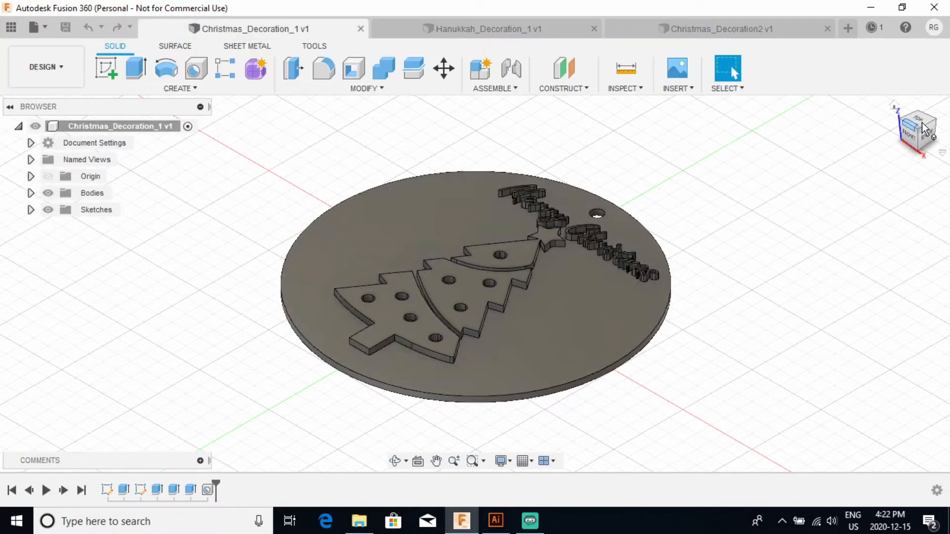
mouse_move(917, 130)
mouse_down()
mouse_move(914, 166)
mouse_move(933, 120)
mouse_move(929, 159)
mouse_up()
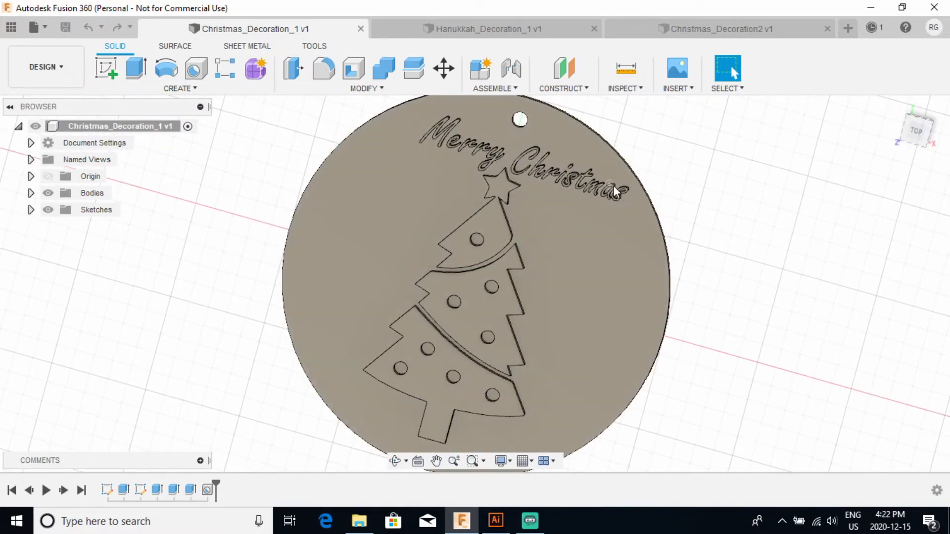
click(917, 132)
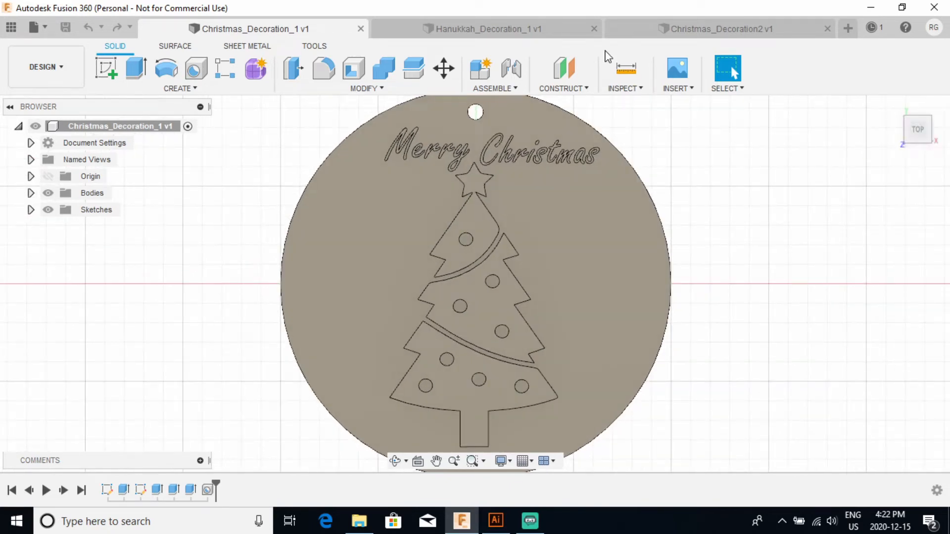
click(475, 30)
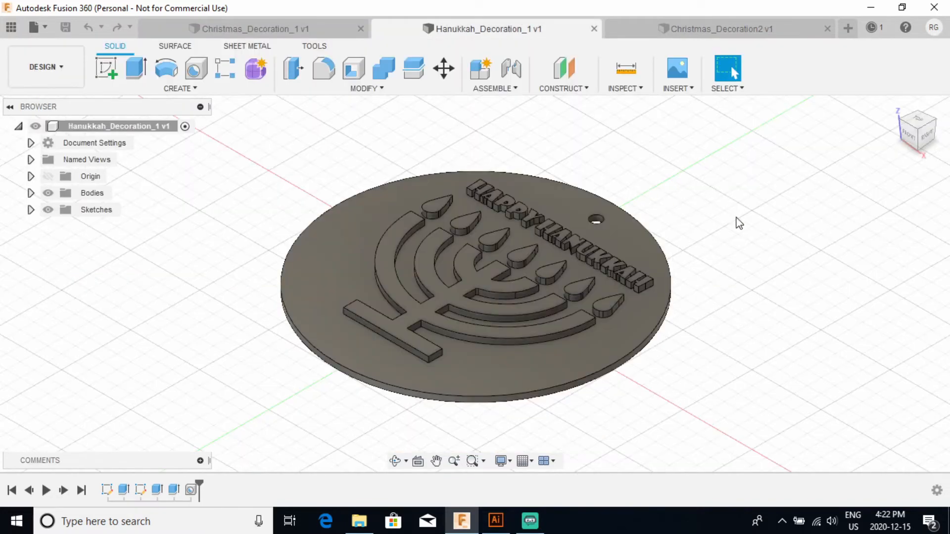
click(921, 122)
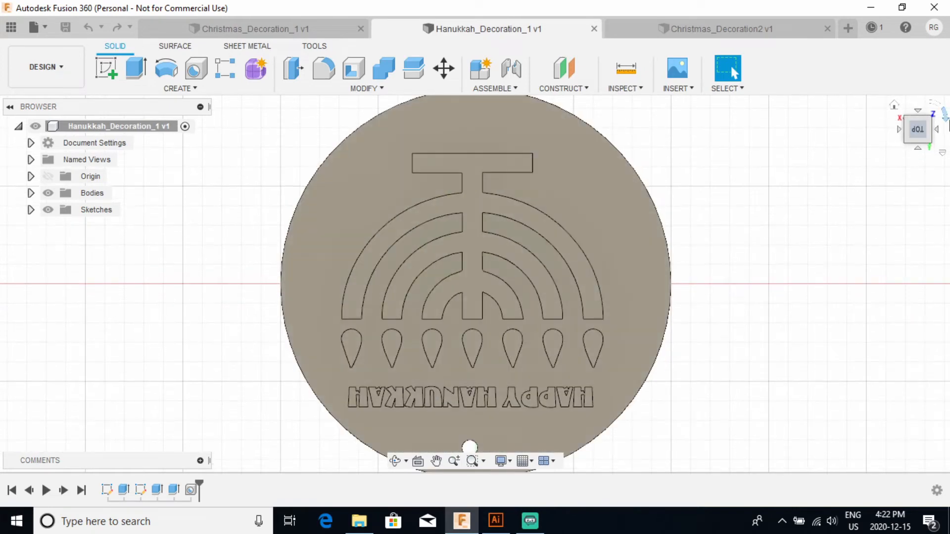
Rotate the top view of the Hanukkah_Decoration_1 design by 180 degrees so its lettering reads upright.
click(947, 120)
click(947, 120)
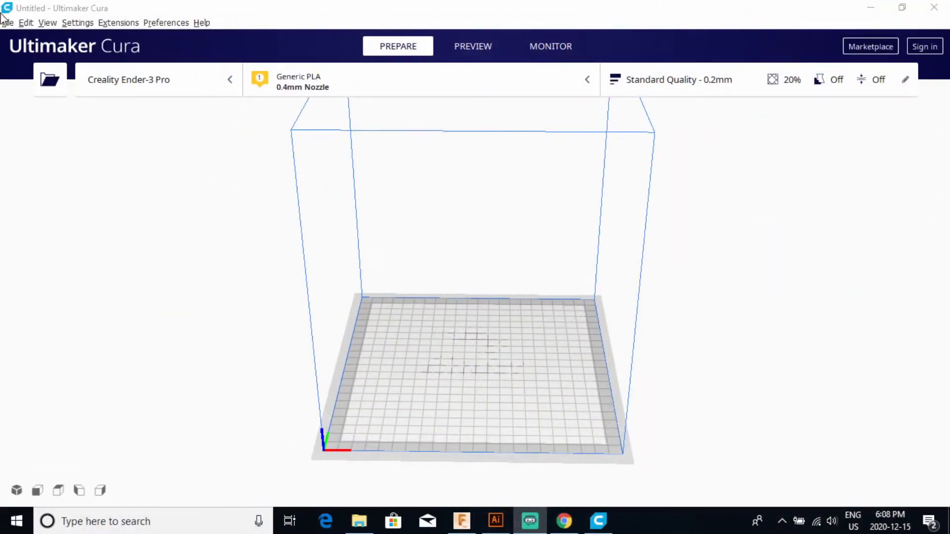
Switch to Ultimaker Cura and load the Christmas_Decoration_1 v1 model onto the Creality Ender-3 Pro build plate.
click(10, 27)
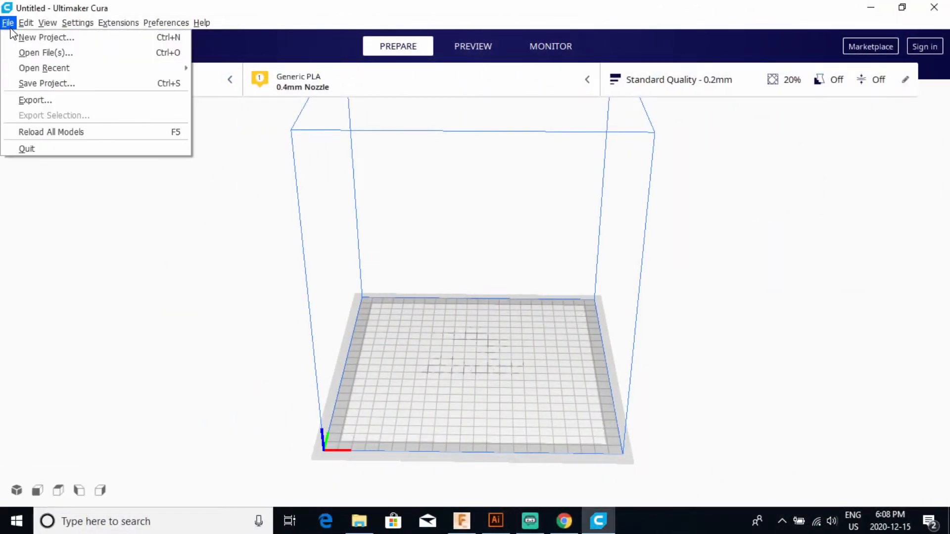
click(30, 52)
double_click(517, 140)
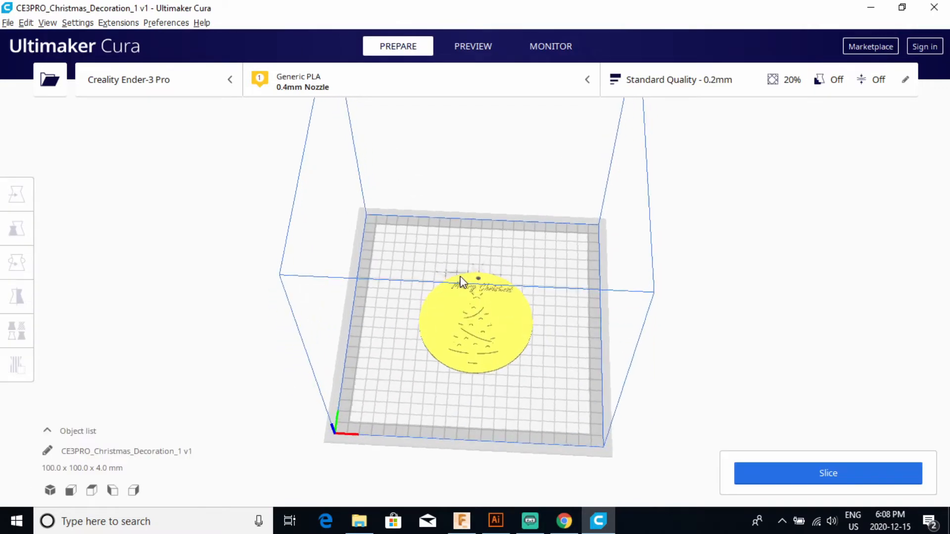
scroll(456, 347, up, 5)
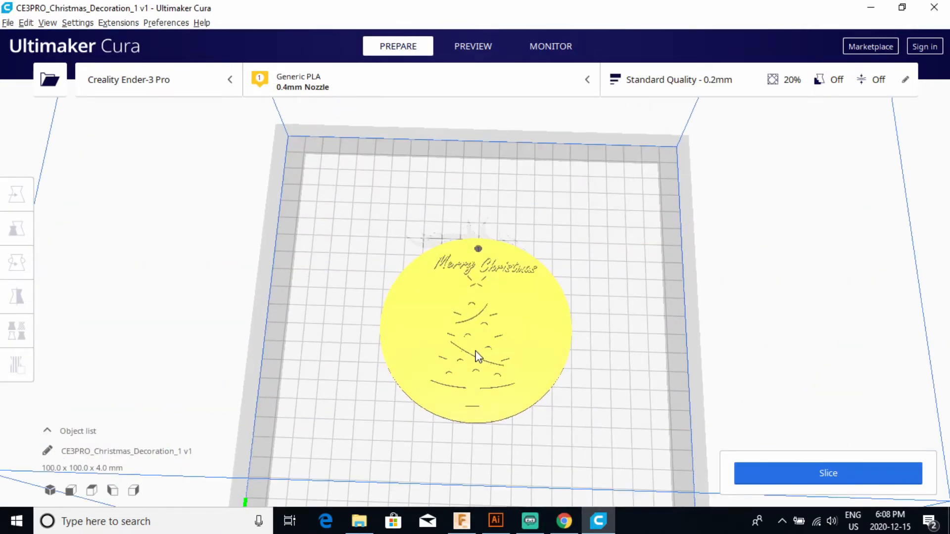
Review the material and speed values in the print settings of the Standard Quality 0.2 mm profile.
click(896, 81)
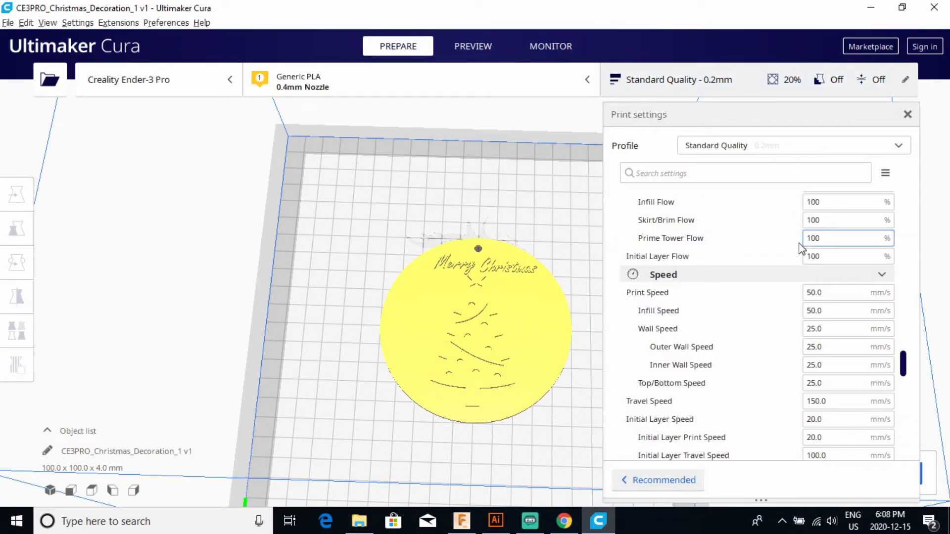
scroll(802, 247, down, 2)
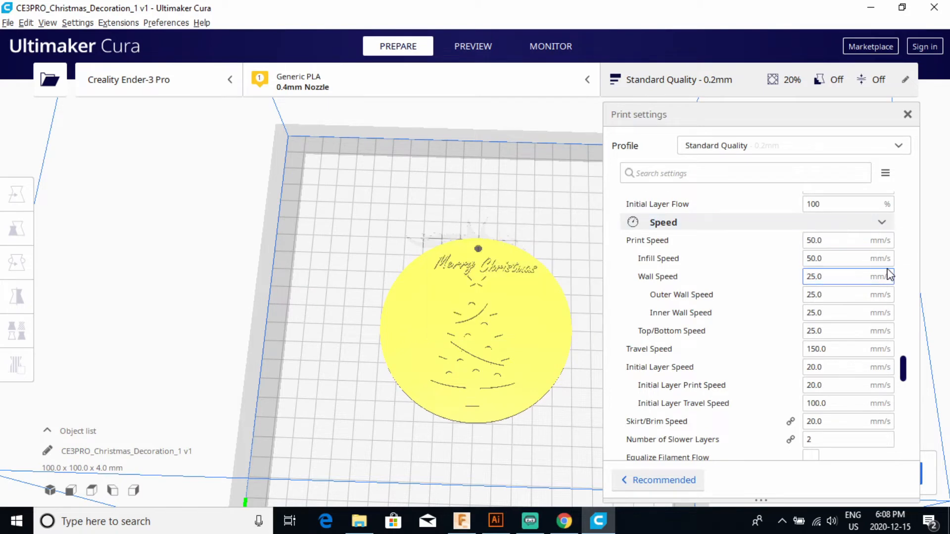
scroll(885, 270, down, 2)
scroll(884, 270, up, 6)
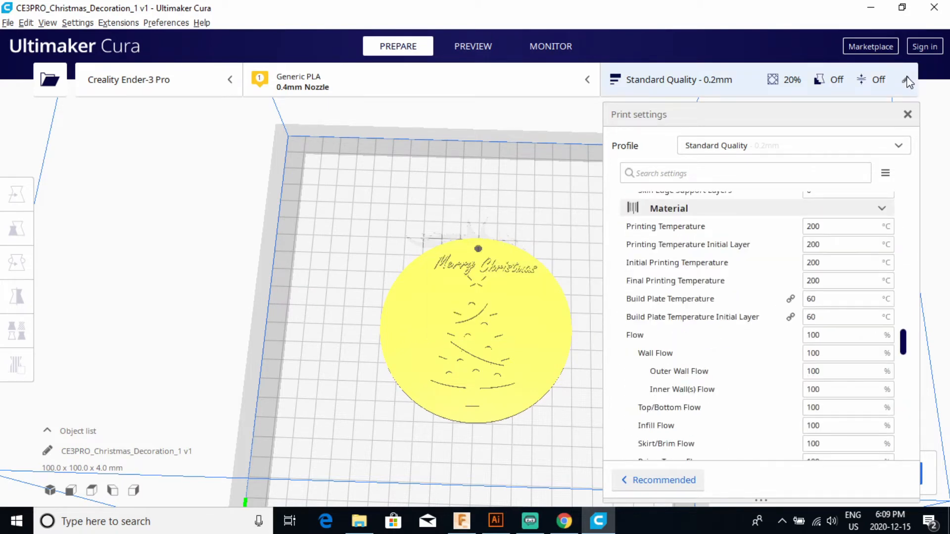
click(907, 81)
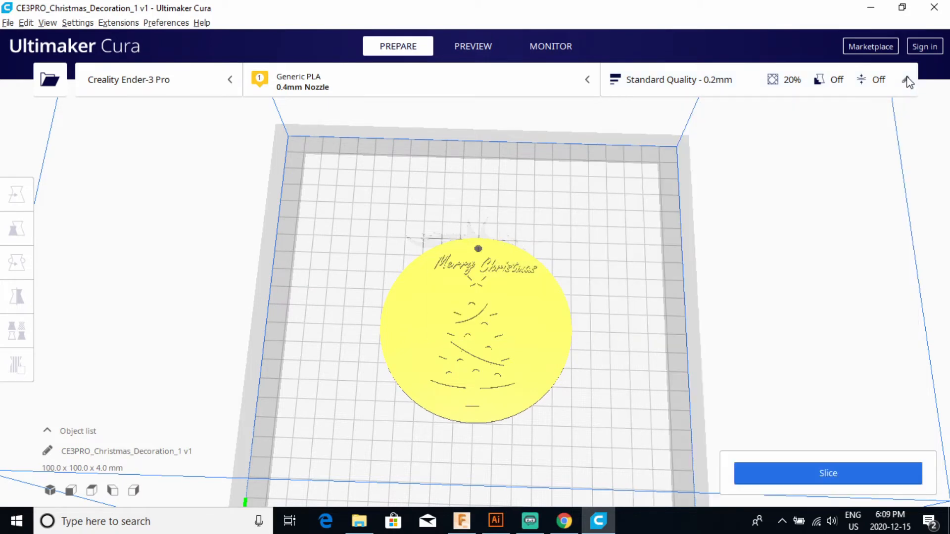
Slice the Christmas decoration and preview its printed layers.
click(829, 474)
click(473, 45)
mouse_move(657, 272)
right_down()
mouse_move(668, 266)
mouse_move(660, 270)
right_up()
mouse_move(939, 129)
mouse_down()
mouse_move(936, 362)
mouse_move(920, 410)
mouse_move(926, 125)
mouse_up()
Save the sliced decoration as CE3PRO_Christmas_Decoration_1 v1.gcode in the Images folder.
click(825, 475)
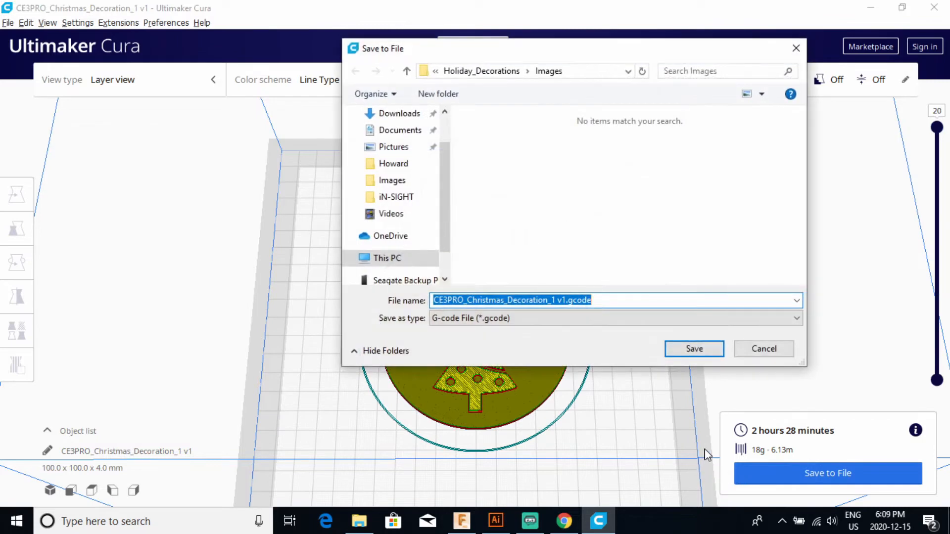
click(702, 347)
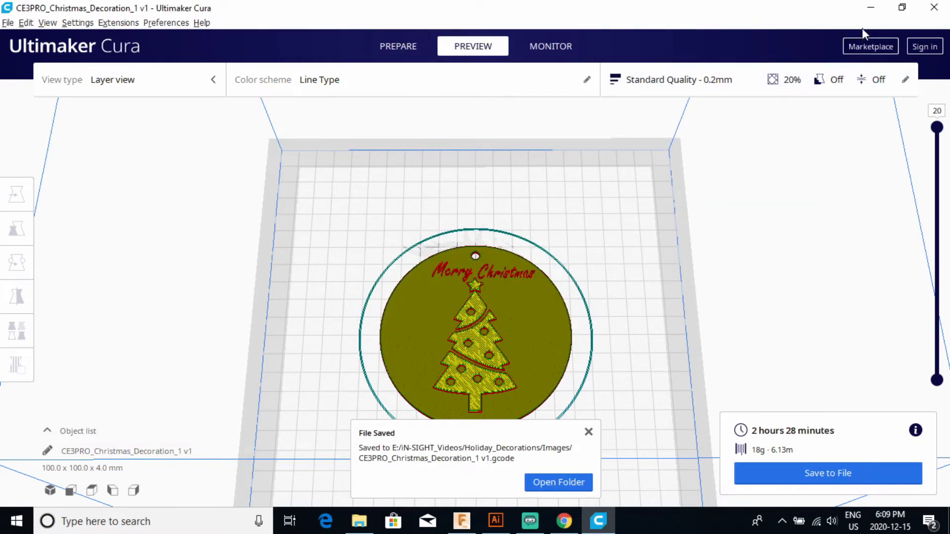
Switch to OctoPrint in Chrome and show the printer's motion controls with the webcam view.
click(873, 8)
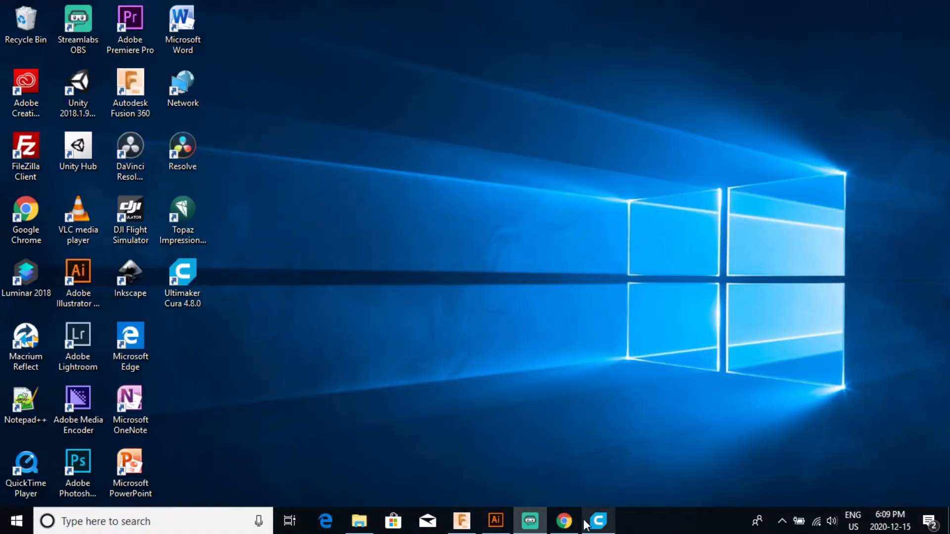
click(564, 521)
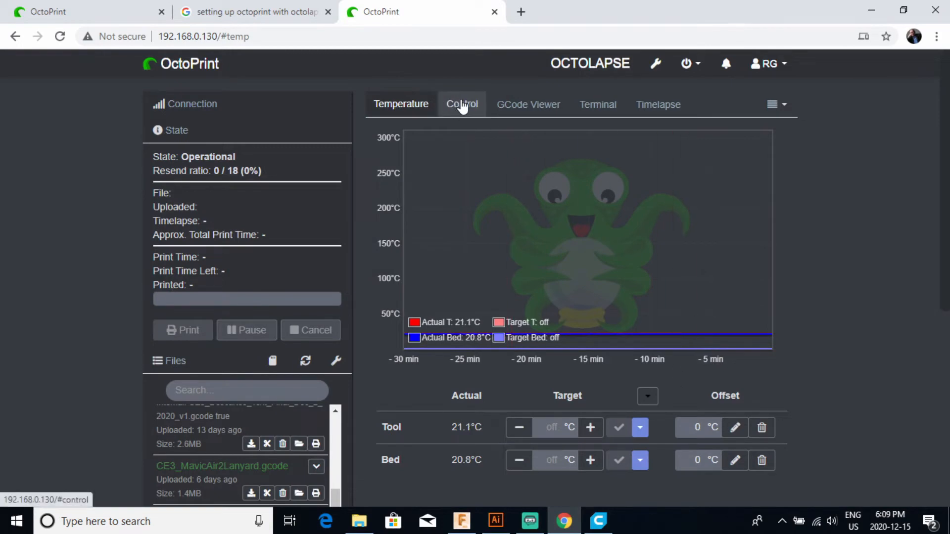
click(463, 106)
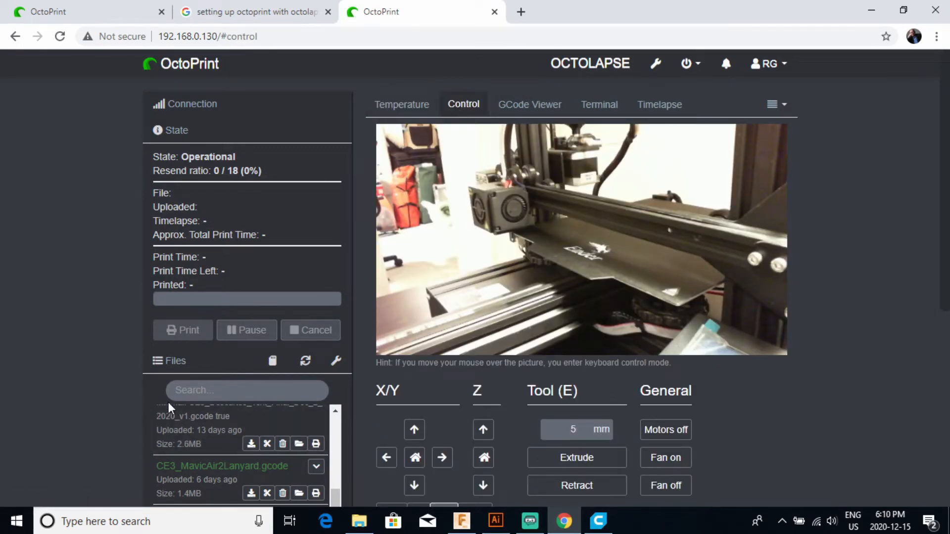
Upload CE3PRO_Christmas_Decoration_1 v1.gcode from the Images folder to OctoPrint.
scroll(169, 408, down, 5)
click(206, 394)
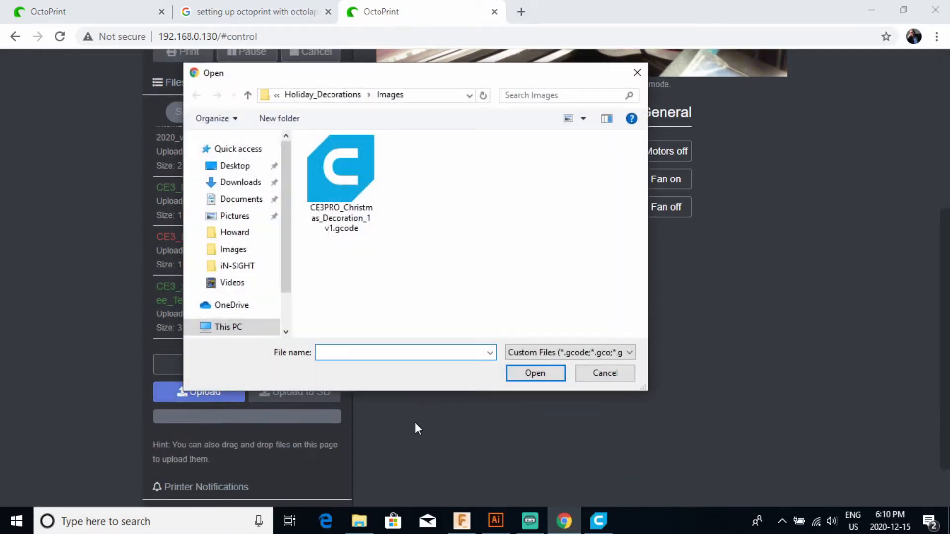
double_click(355, 177)
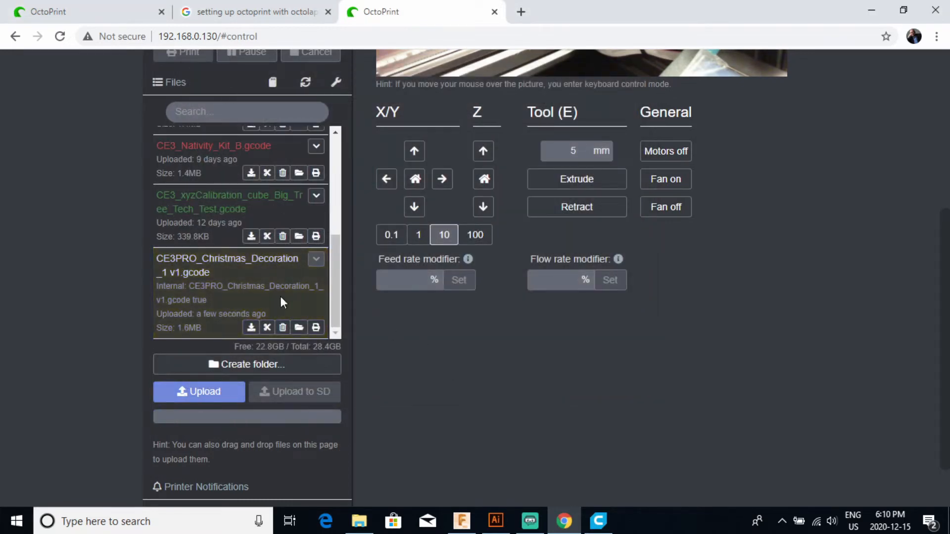
Start printing the uploaded CE3PRO_Christmas_Decoration_1 v1.gcode and accept its snapshot plan.
click(315, 329)
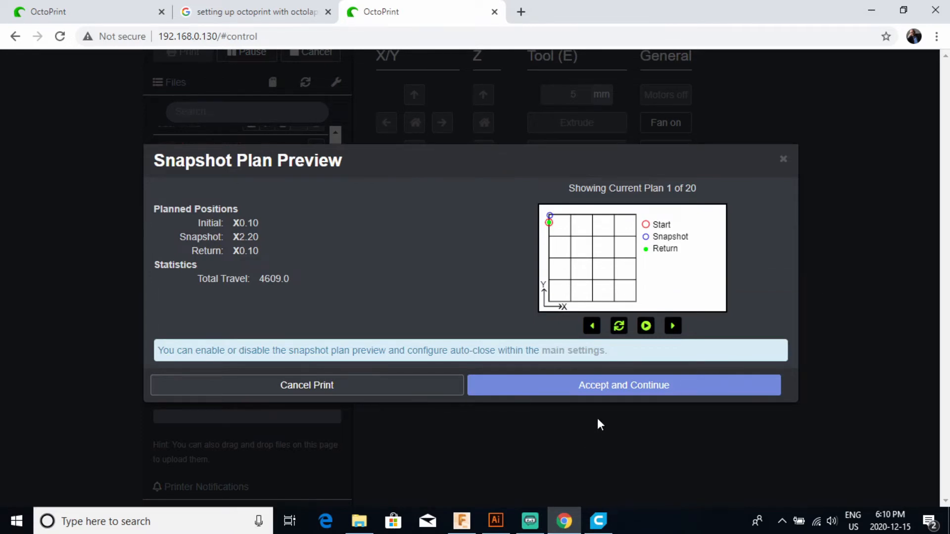
click(634, 390)
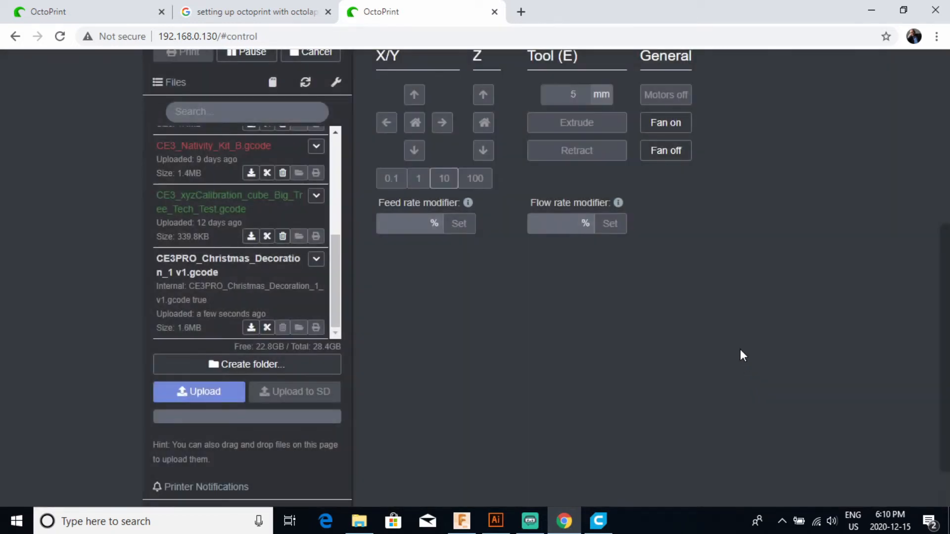
scroll(740, 355, up, 4)
scroll(741, 349, up, 2)
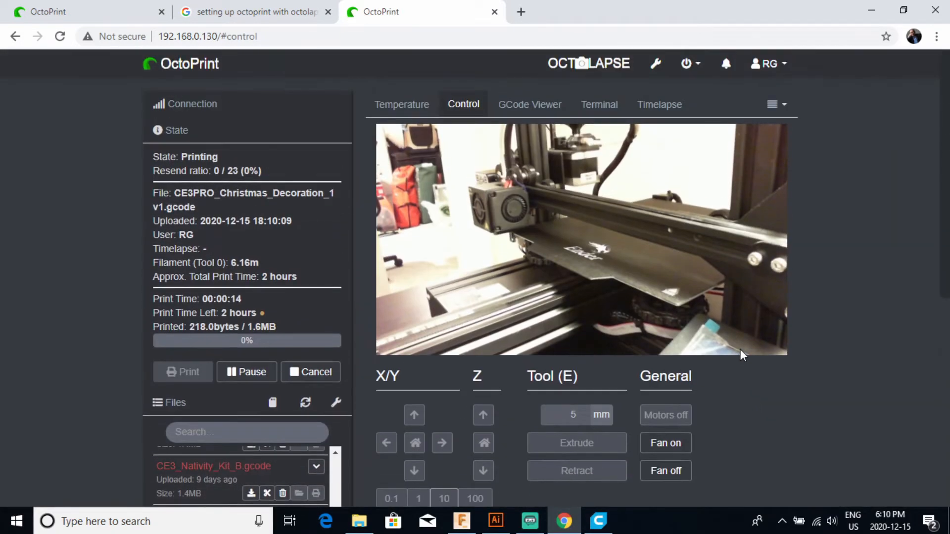
Check the running print job's tool and bed temperatures in the temperature graph.
scroll(828, 336, down, 5)
scroll(829, 335, up, 5)
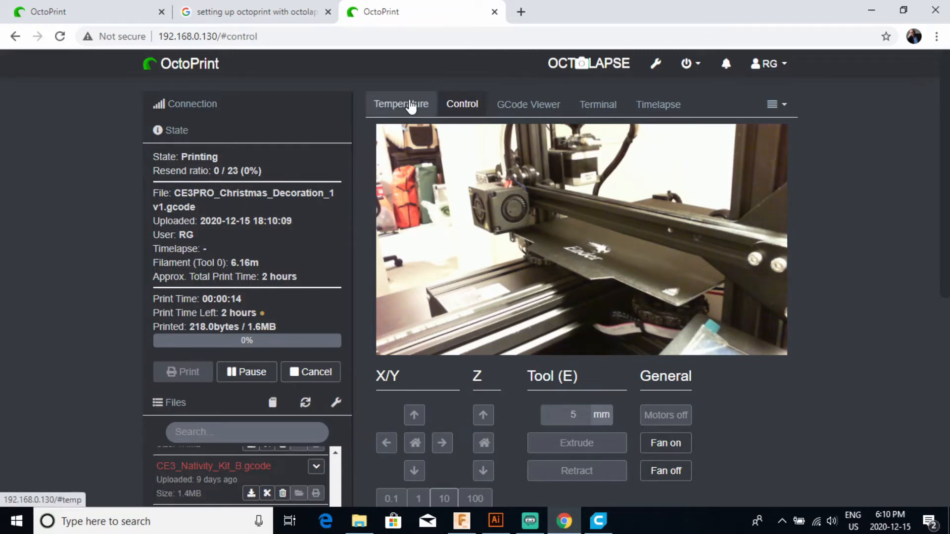
click(410, 105)
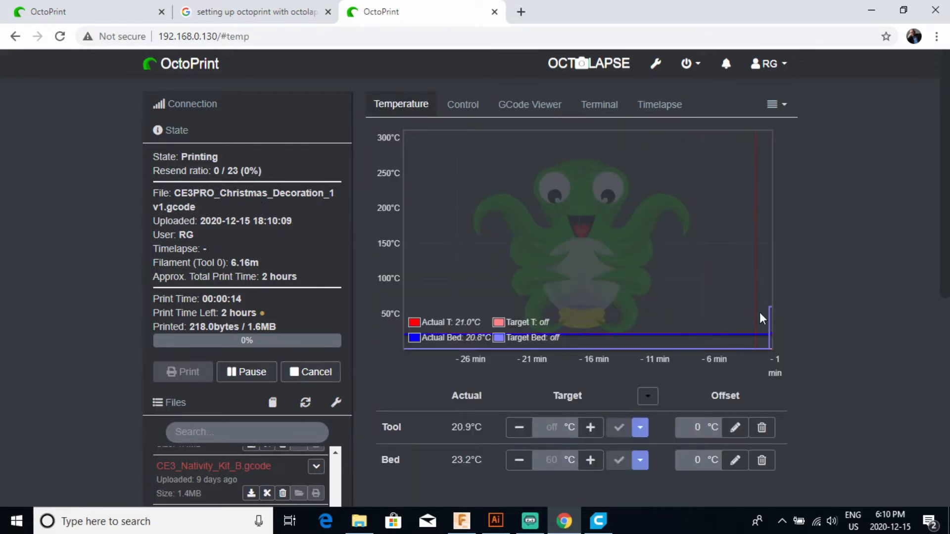